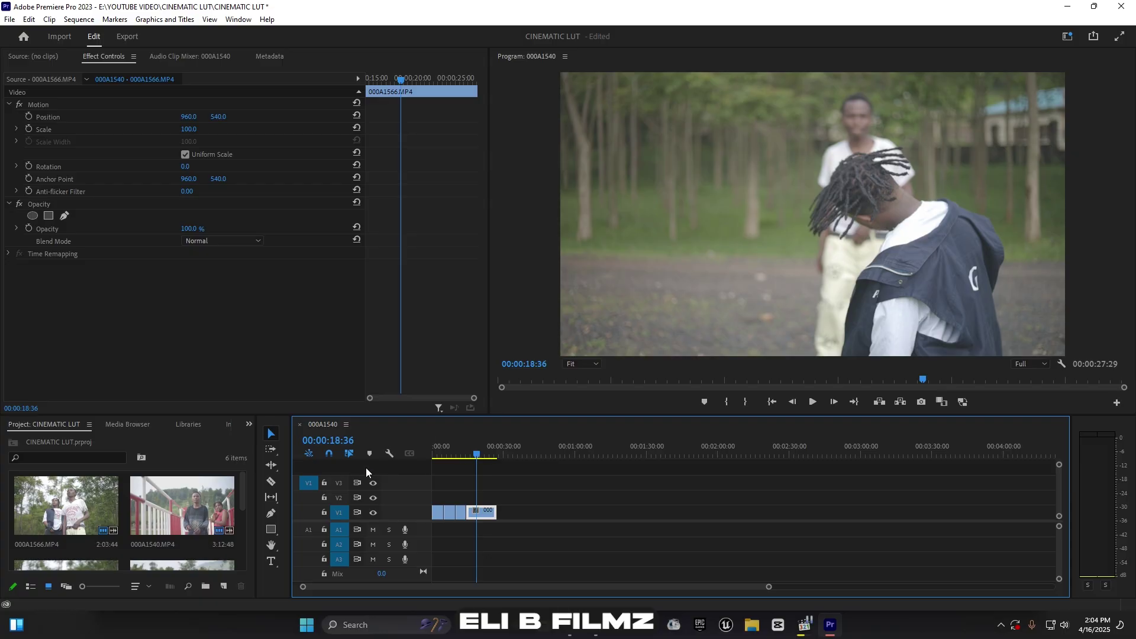
- Scrub through the clips in the sequence to review the ungraded footage
{"action": "left_click", "coordinate": [443, 449]}
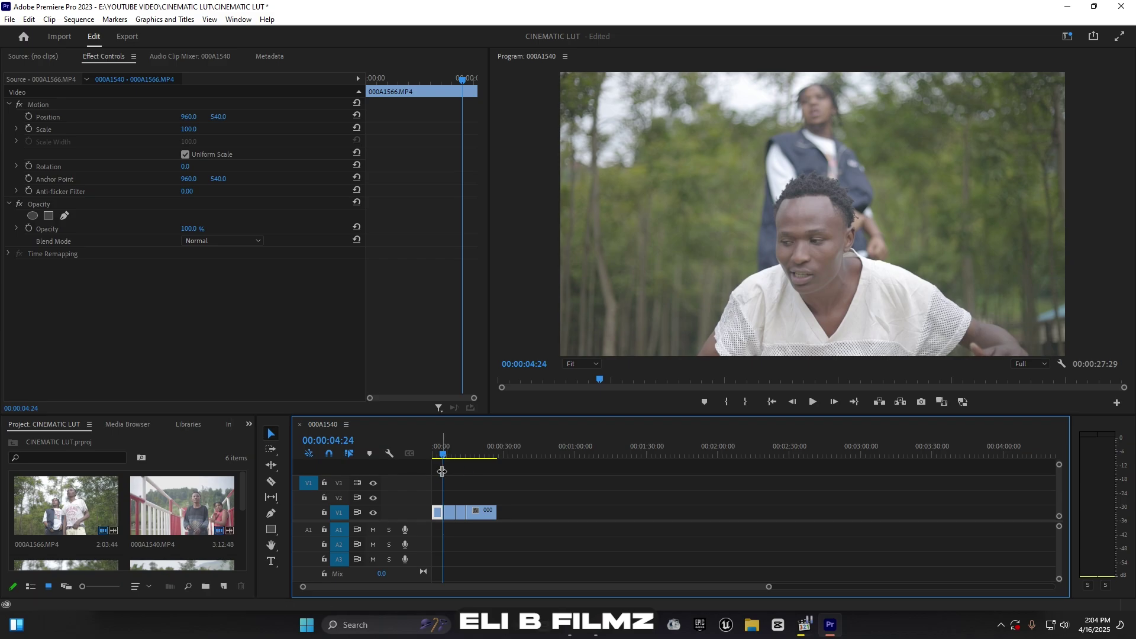
{"action": "left_click", "coordinate": [453, 448]}
{"action": "left_click", "coordinate": [465, 451]}
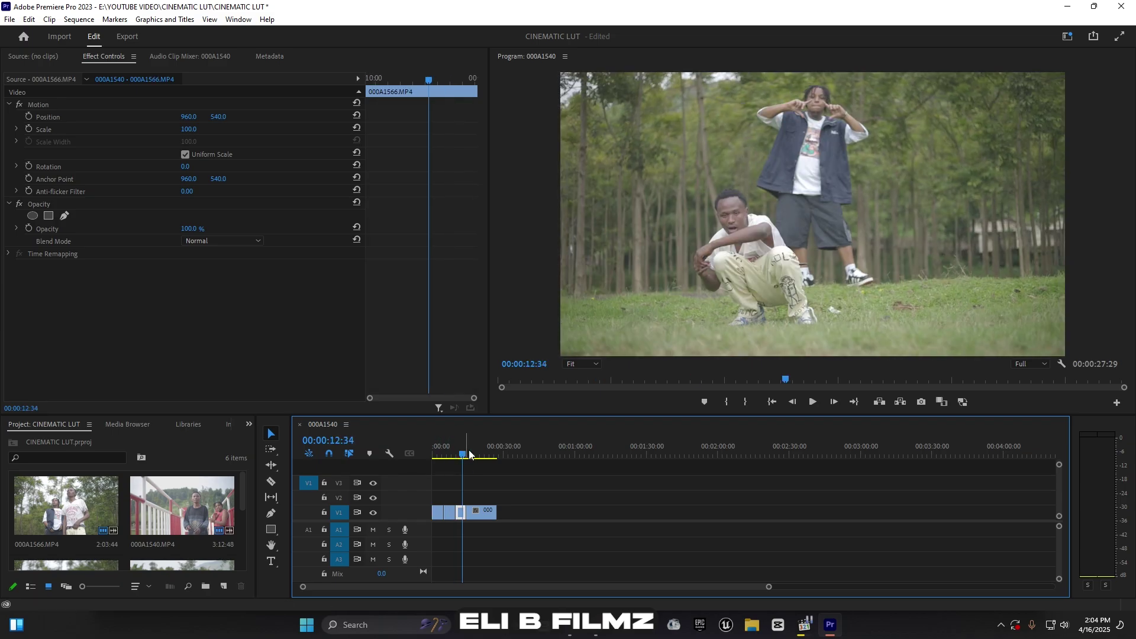
{"action": "left_click", "coordinate": [473, 453]}
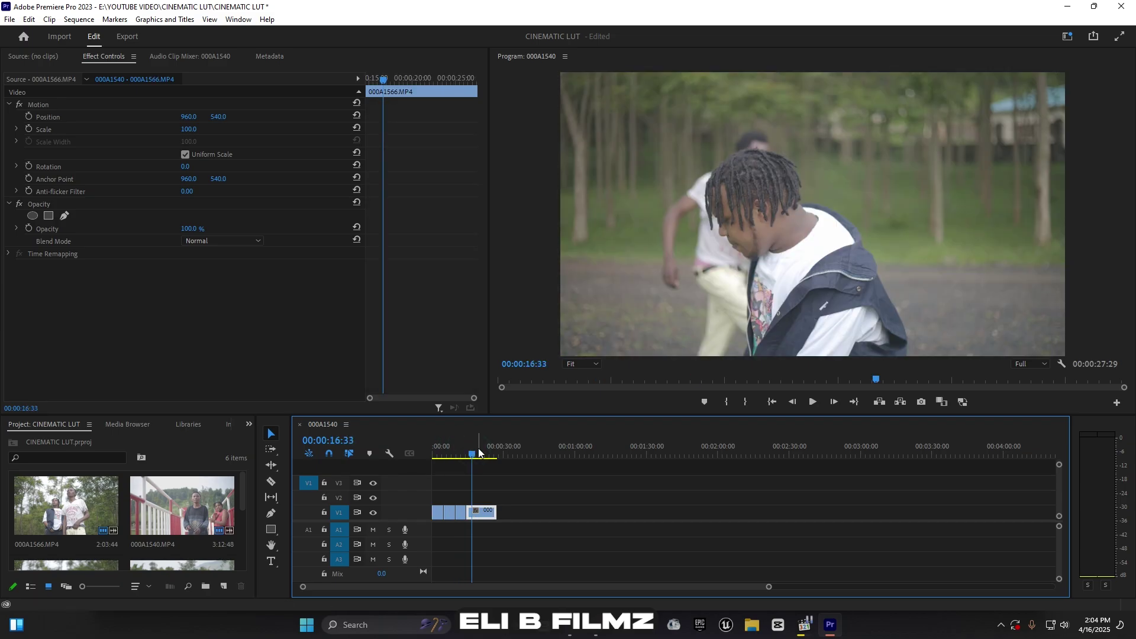
{"action": "left_click_drag", "start_coordinate": [463, 450], "coordinate": [444, 454]}
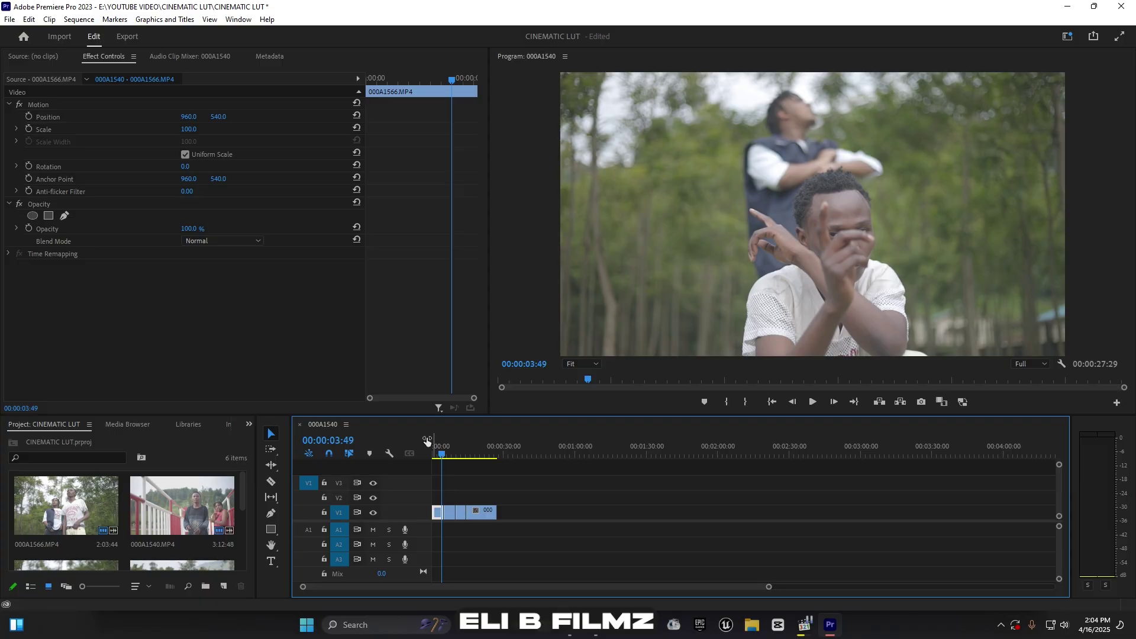
- Create an adjustment layer with the default settings and place it on V2 across all the clips
{"action": "left_click", "coordinate": [224, 586]}
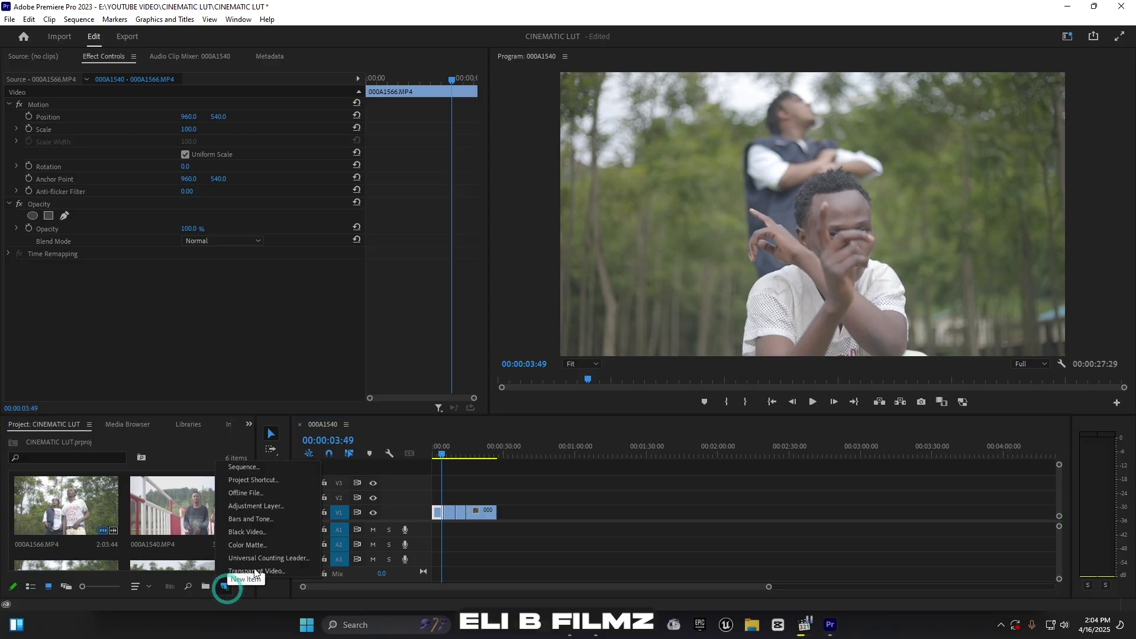
{"action": "left_click", "coordinate": [275, 508]}
{"action": "left_click", "coordinate": [584, 350]}
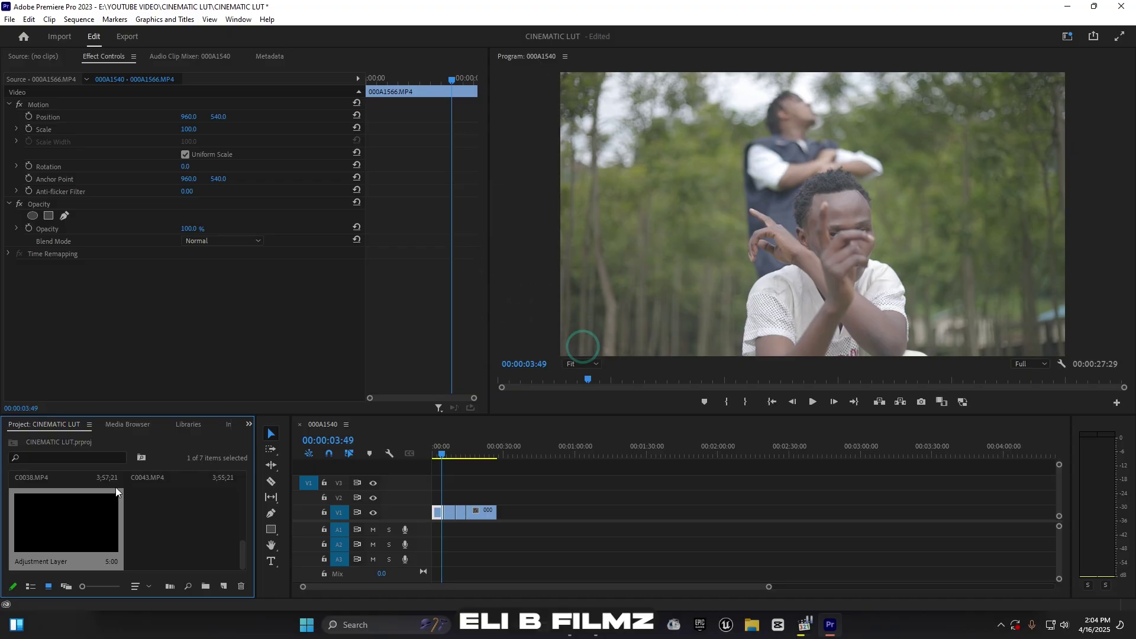
{"action": "left_click_drag", "start_coordinate": [59, 527], "coordinate": [495, 498]}
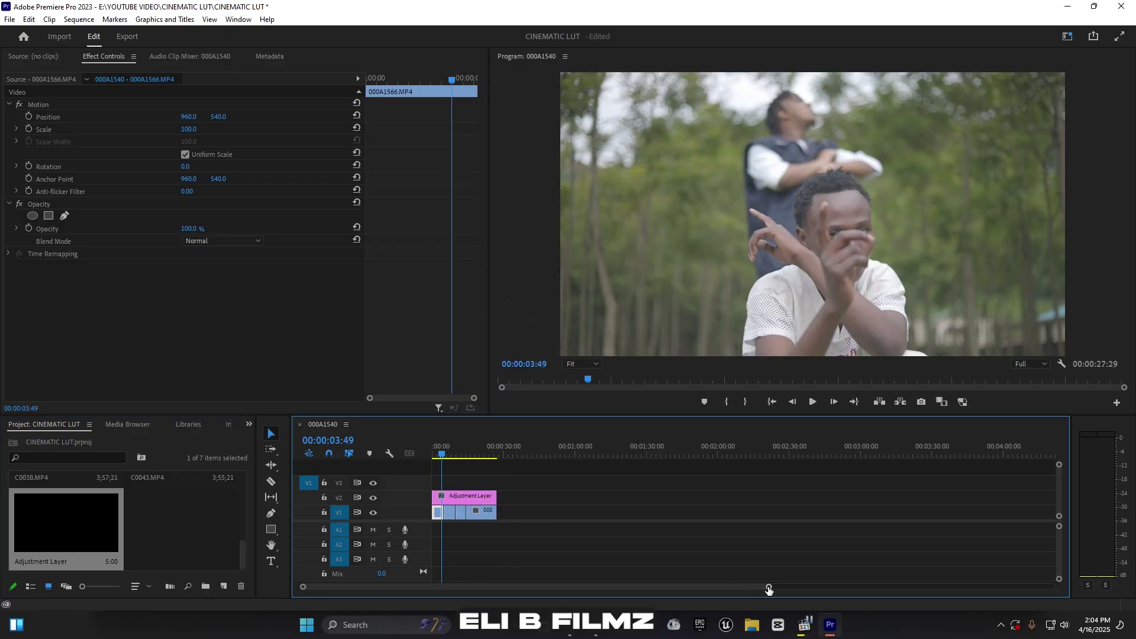
{"action": "left_click_drag", "start_coordinate": [768, 586], "coordinate": [702, 581]}
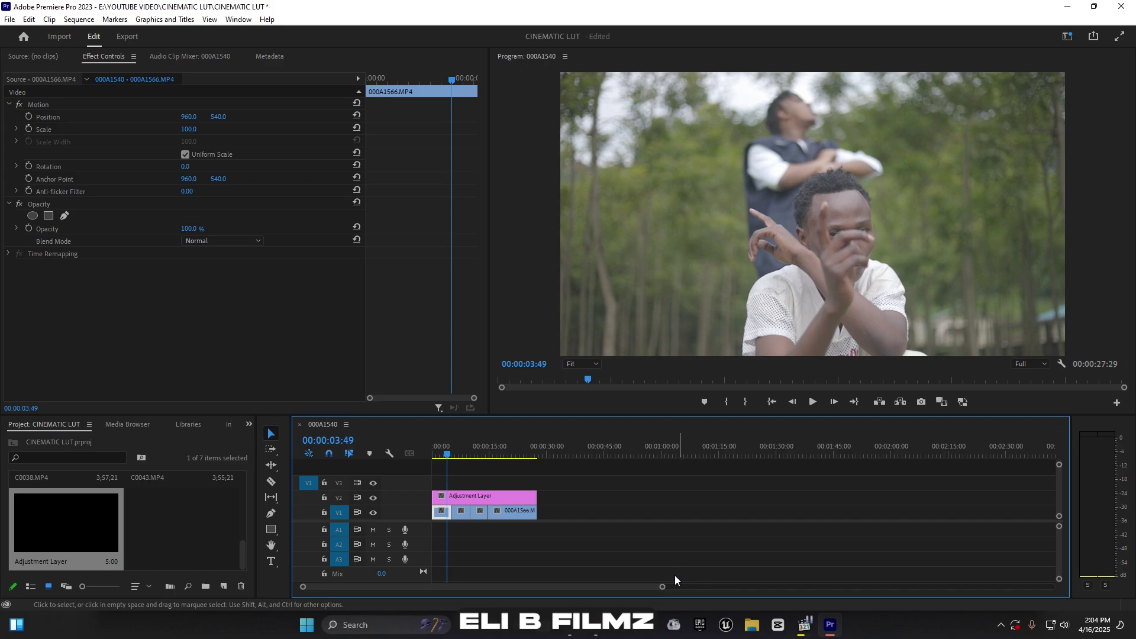
- Select the adjustment layer in the sequence and switch to the Color workspace
{"action": "left_click", "coordinate": [481, 500]}
{"action": "left_click_drag", "start_coordinate": [481, 502], "coordinate": [447, 58]}
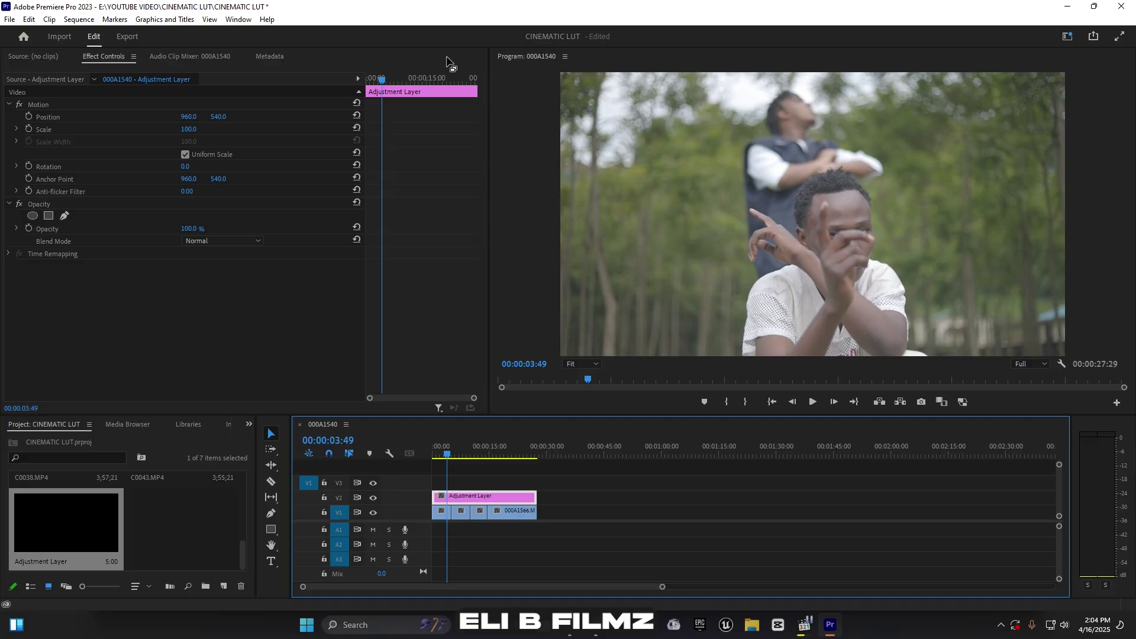
{"action": "left_click", "coordinate": [238, 20]}
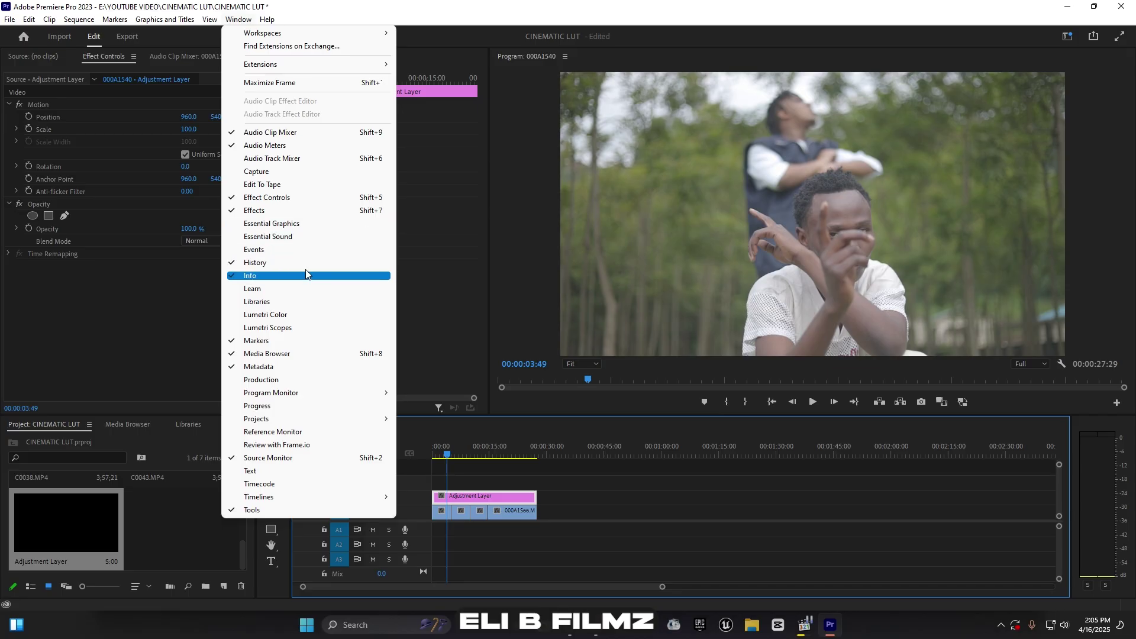
{"action": "left_click", "coordinate": [281, 316]}
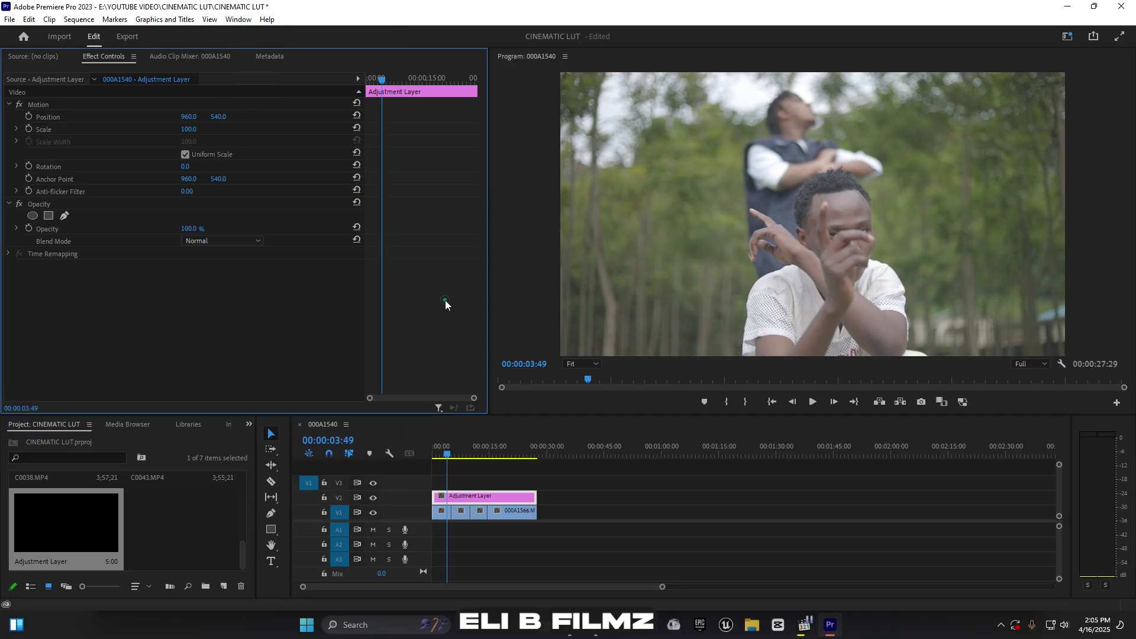
{"action": "left_click", "coordinate": [1069, 38]}
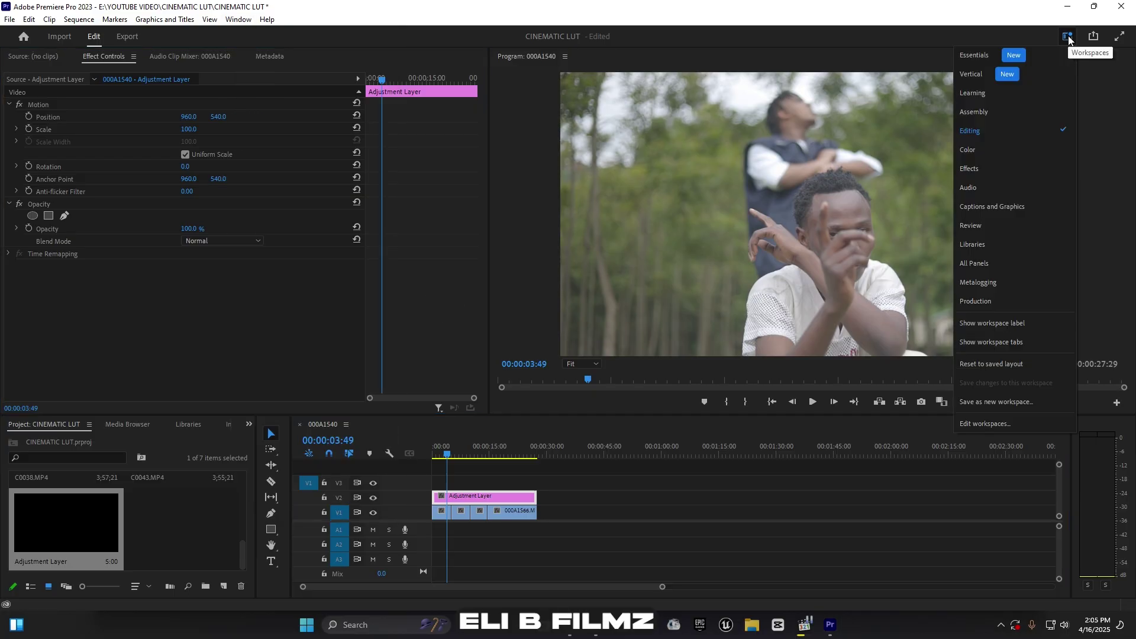
{"action": "left_click", "coordinate": [982, 157]}
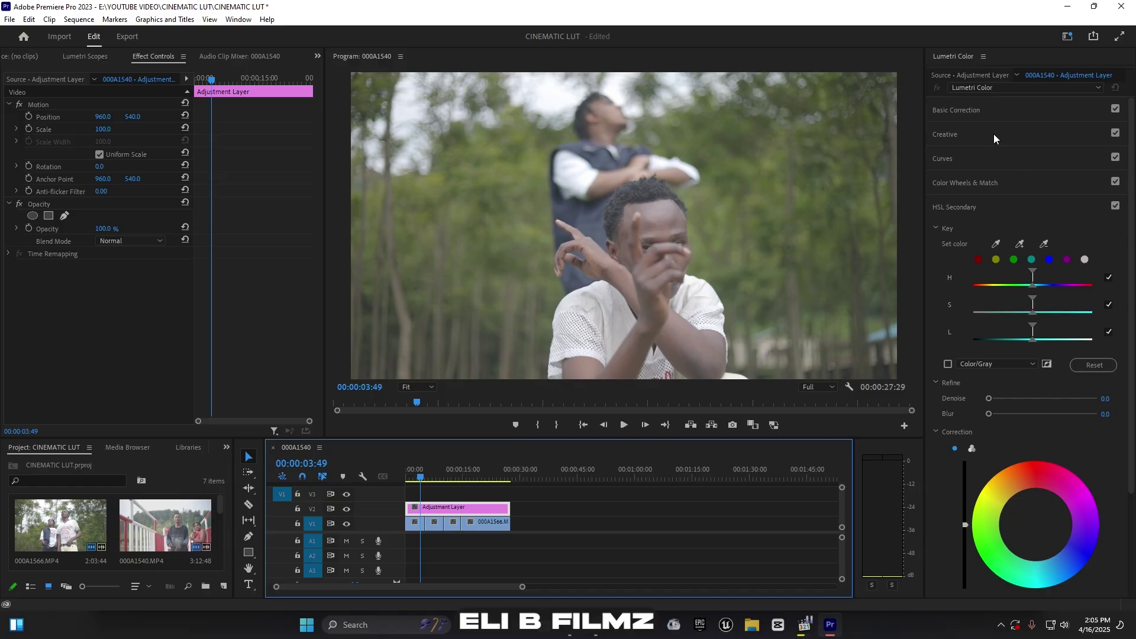
- Open Basic Correction for the adjustment layer in place of HSL Secondary, and move the playhead to 00:00:16:43
{"action": "left_click", "coordinate": [945, 207]}
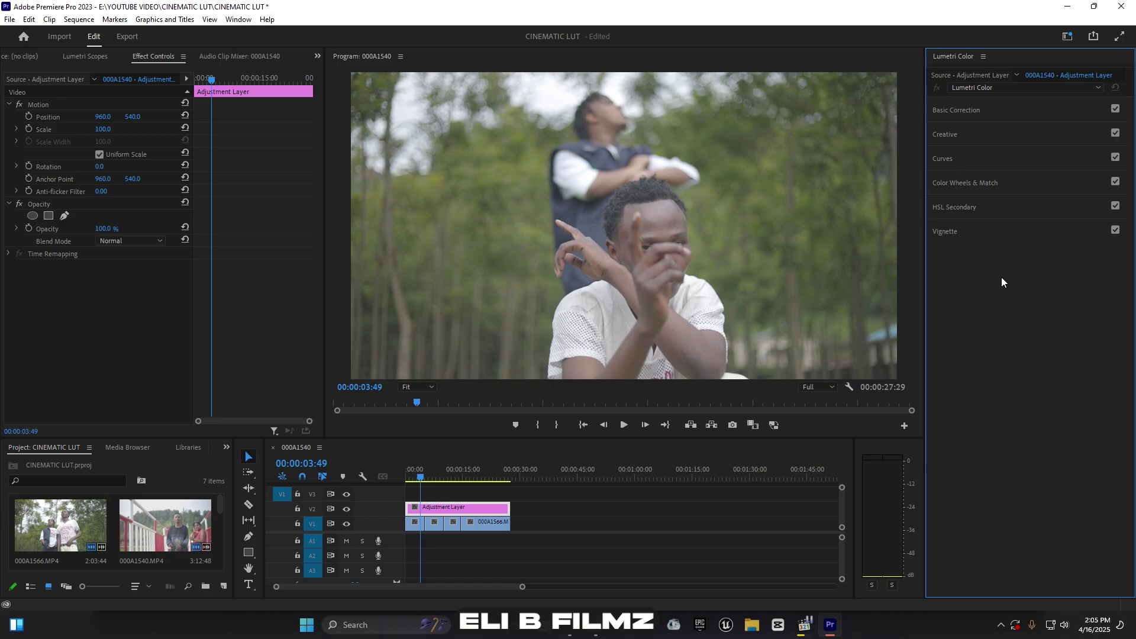
{"action": "left_click", "coordinate": [415, 494]}
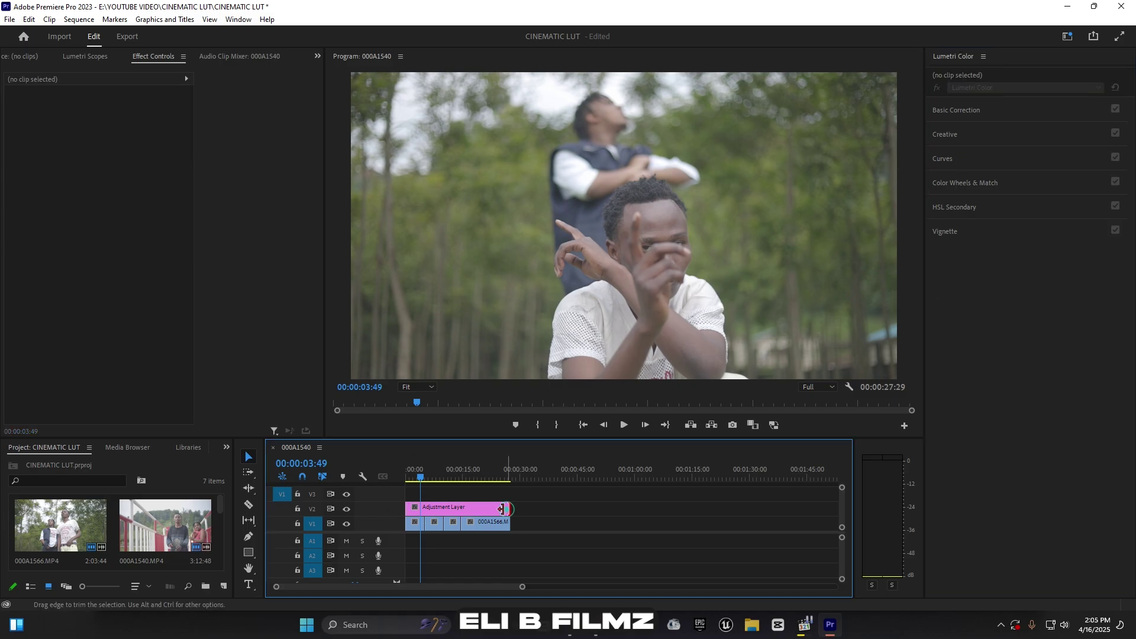
{"action": "left_click", "coordinate": [465, 512]}
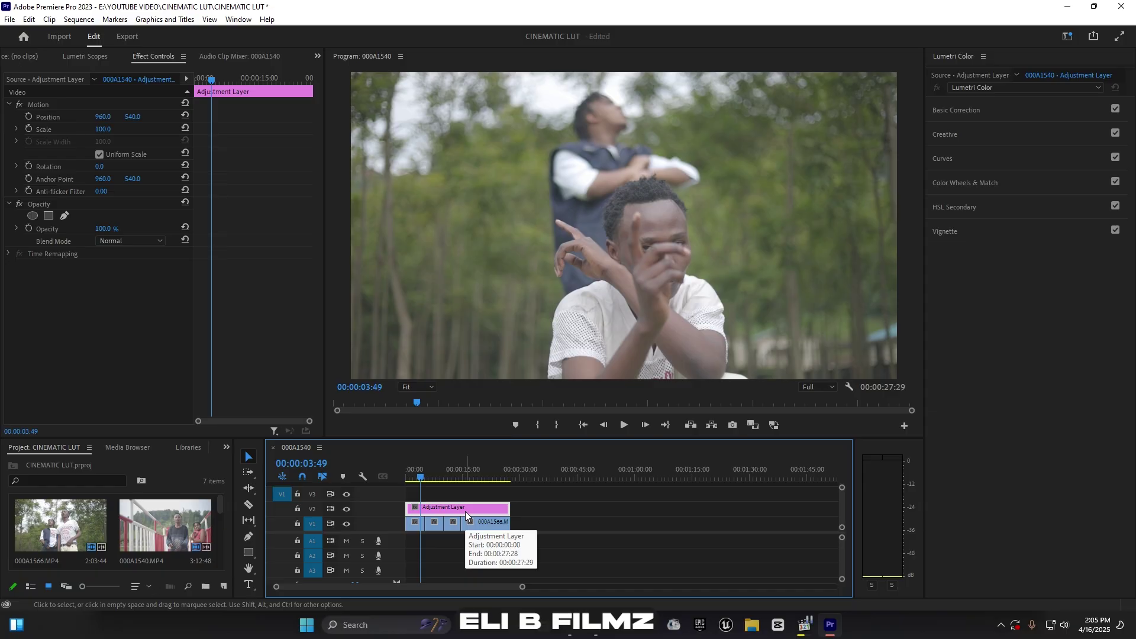
{"action": "left_click", "coordinate": [971, 110]}
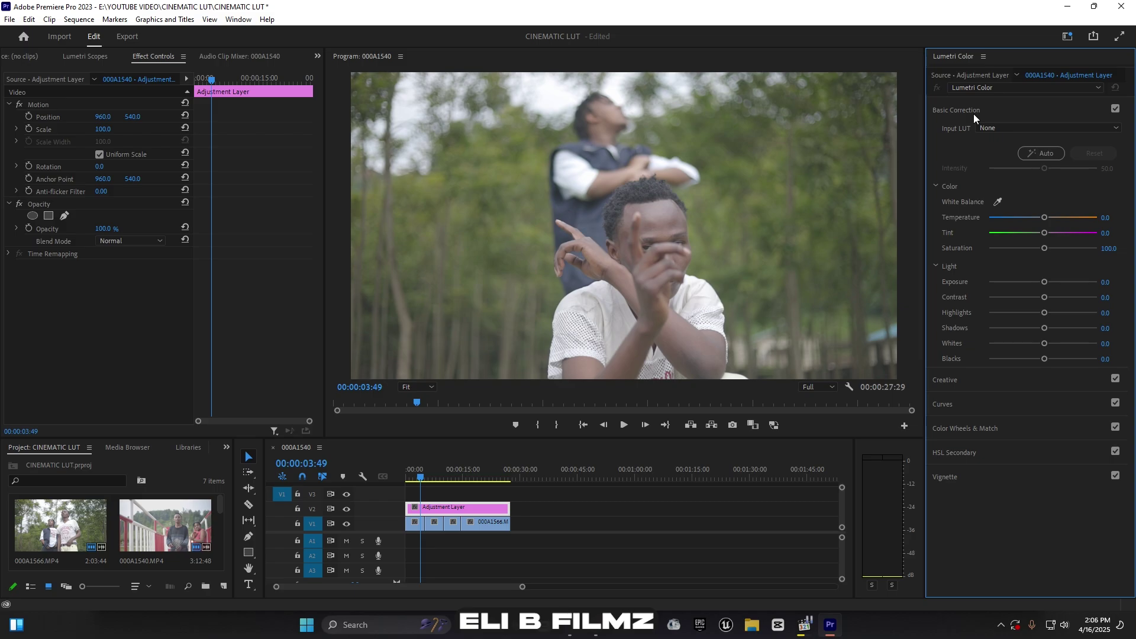
{"action": "left_click", "coordinate": [417, 478]}
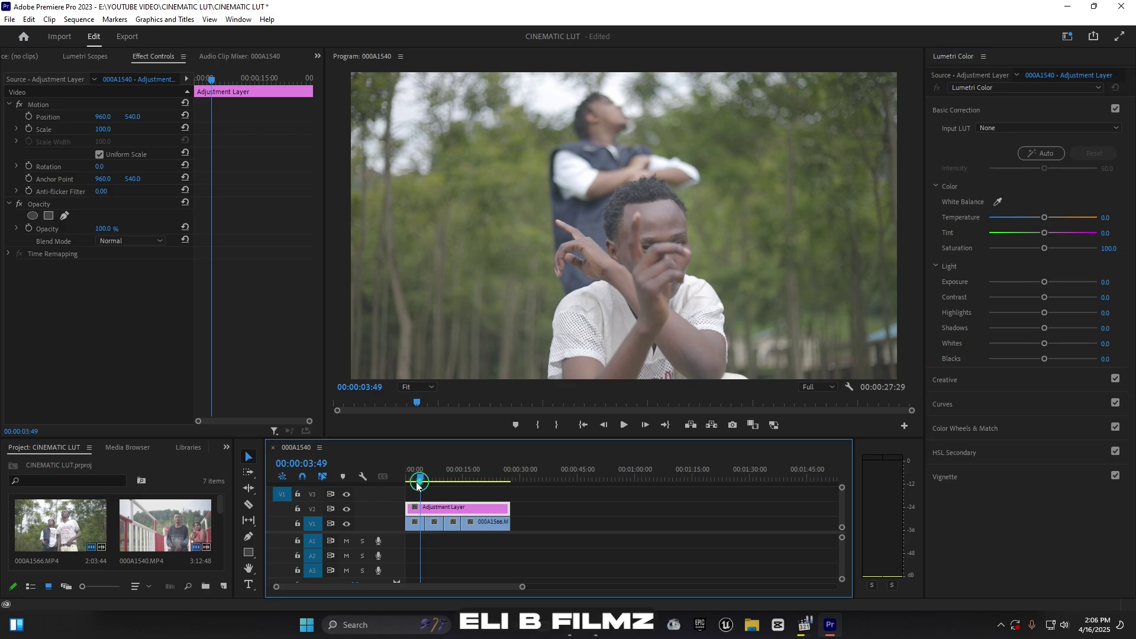
{"action": "left_click", "coordinate": [414, 476]}
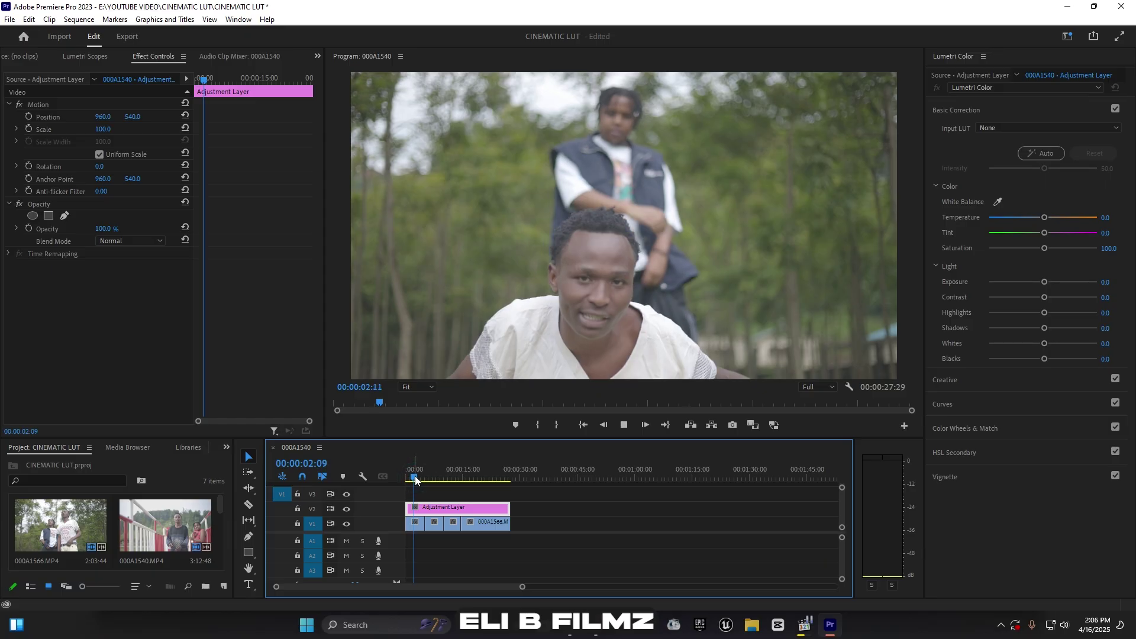
{"action": "left_click_drag", "start_coordinate": [467, 477], "coordinate": [471, 472]}
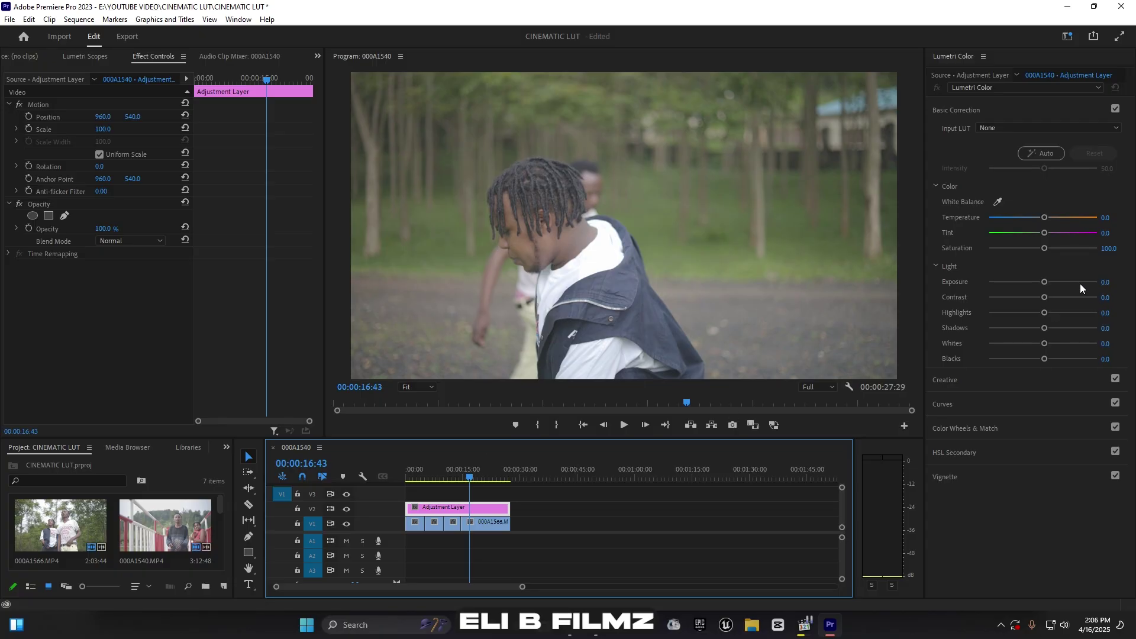
- Set the adjustment layer's Temperature to 17.4 and Saturation to 114.1, and try Exposure at 0.5 before resetting it to 0.0
{"action": "left_click_drag", "start_coordinate": [1045, 219], "coordinate": [1052, 220]}
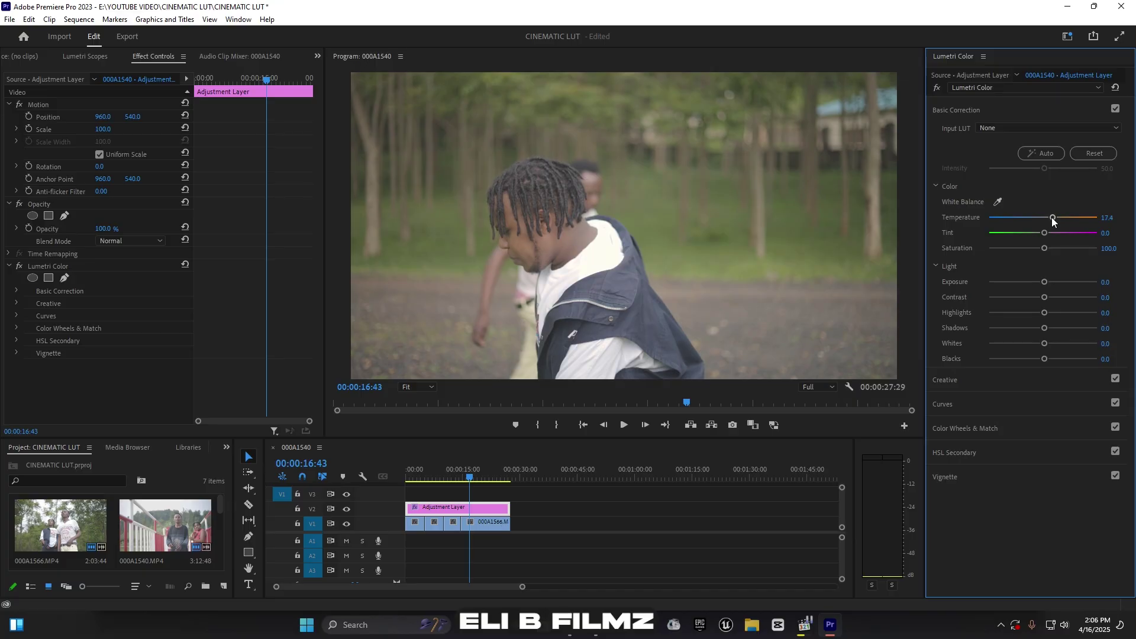
{"action": "left_click", "coordinate": [1047, 250]}
{"action": "left_click", "coordinate": [1050, 254]}
{"action": "mouse_move", "coordinate": [1045, 282]}
{"action": "left_mouse_down"}
{"action": "mouse_move", "coordinate": [1037, 284]}
{"action": "mouse_move", "coordinate": [1048, 287]}
{"action": "left_mouse_up"}
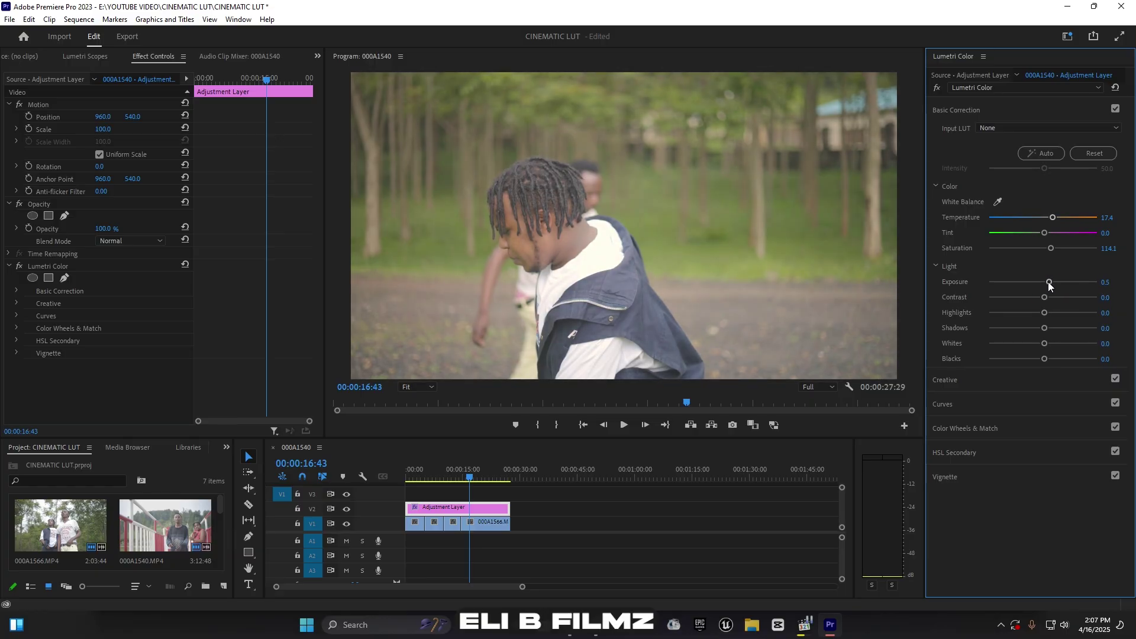
{"action": "double_click", "coordinate": [1048, 283]}
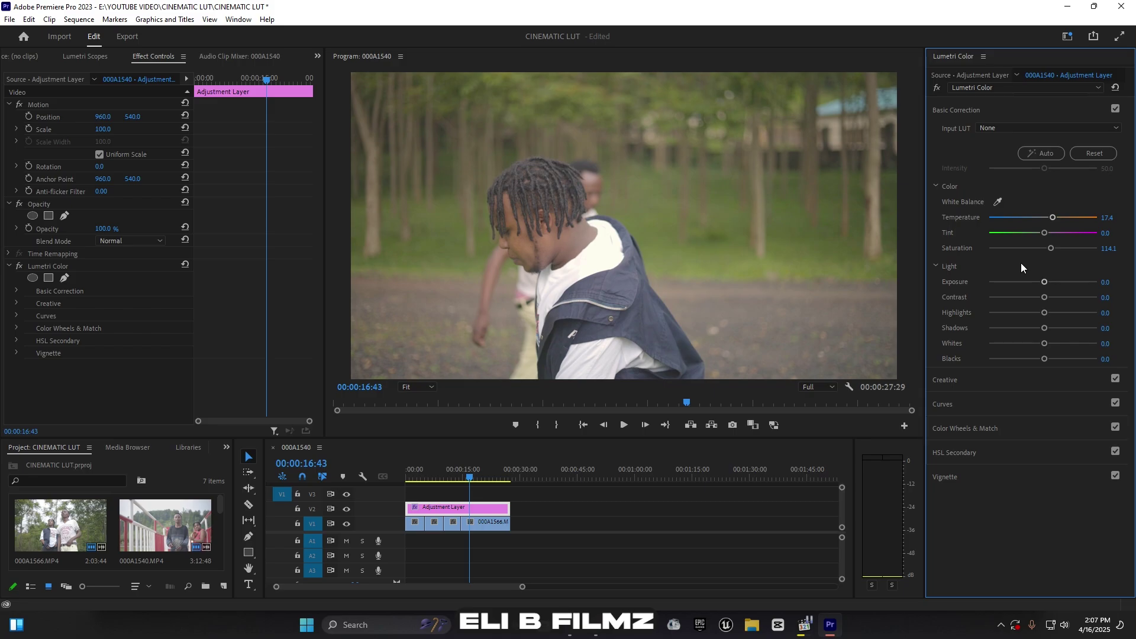
- Set Contrast to 48.9, Highlights to 31.5 and Blacks to -34.8, and compare the image with the Lumetri effect off and on
{"action": "left_click_drag", "start_coordinate": [1044, 297], "coordinate": [1059, 297]}
{"action": "left_click_drag", "start_coordinate": [1068, 300], "coordinate": [1068, 301]}
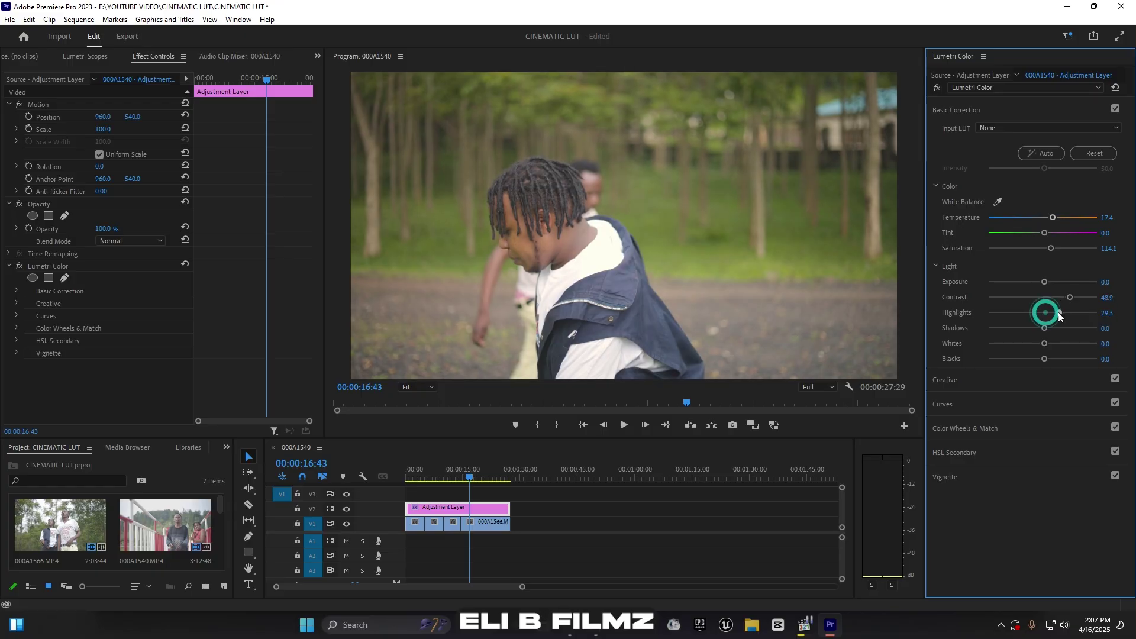
{"action": "left_click_drag", "start_coordinate": [1044, 312], "coordinate": [1060, 317]}
{"action": "left_click_drag", "start_coordinate": [1045, 359], "coordinate": [1030, 360]}
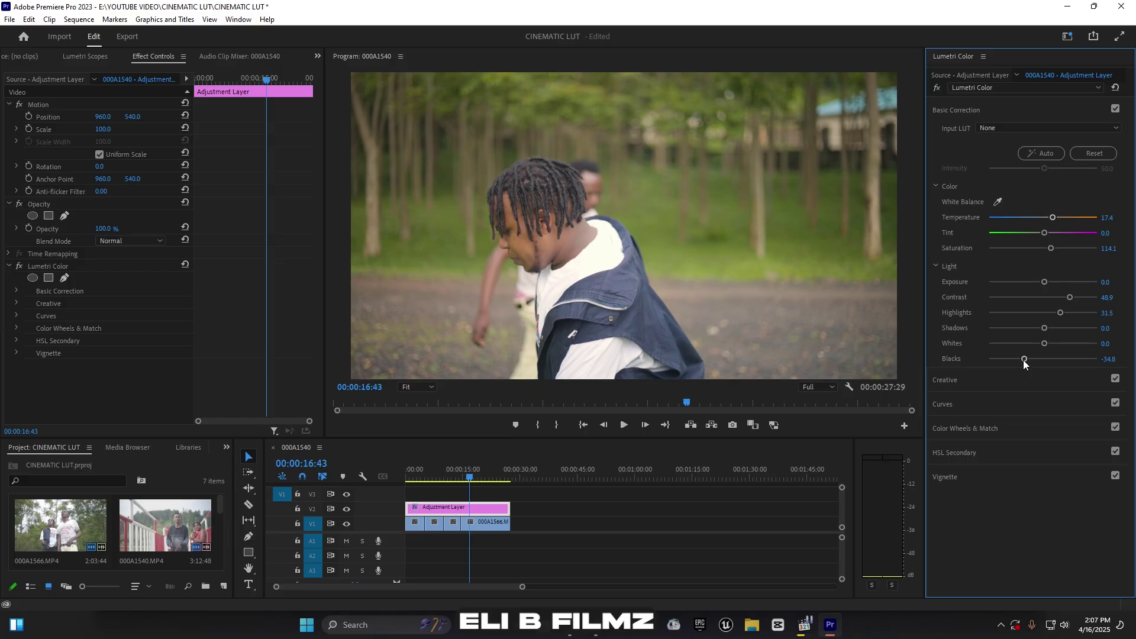
{"action": "left_click", "coordinate": [937, 88]}
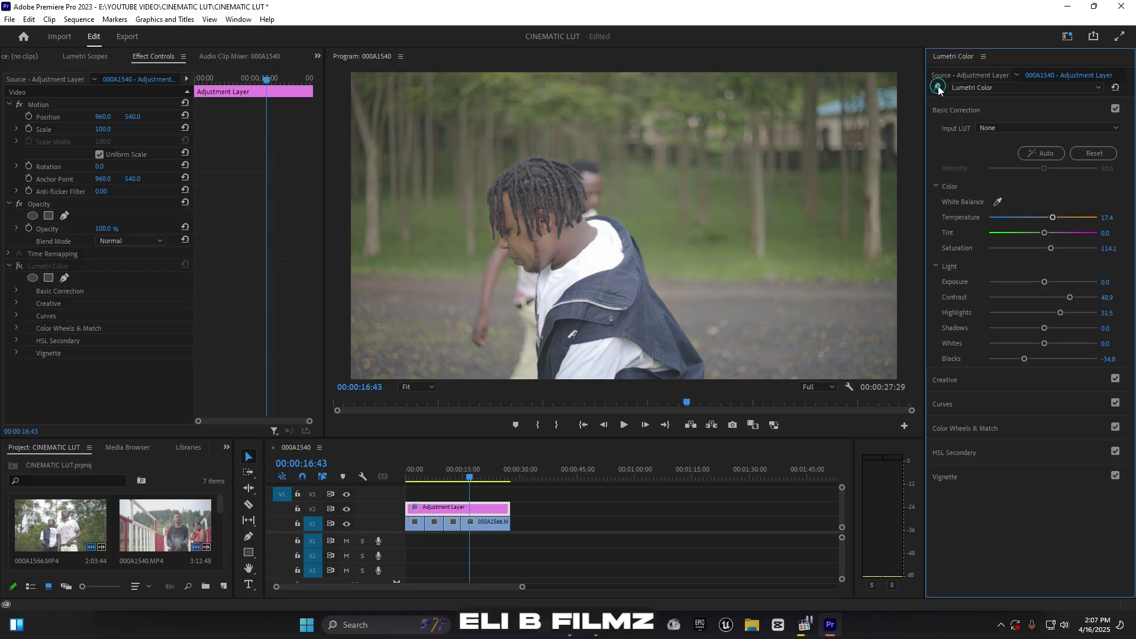
{"action": "left_click", "coordinate": [937, 88]}
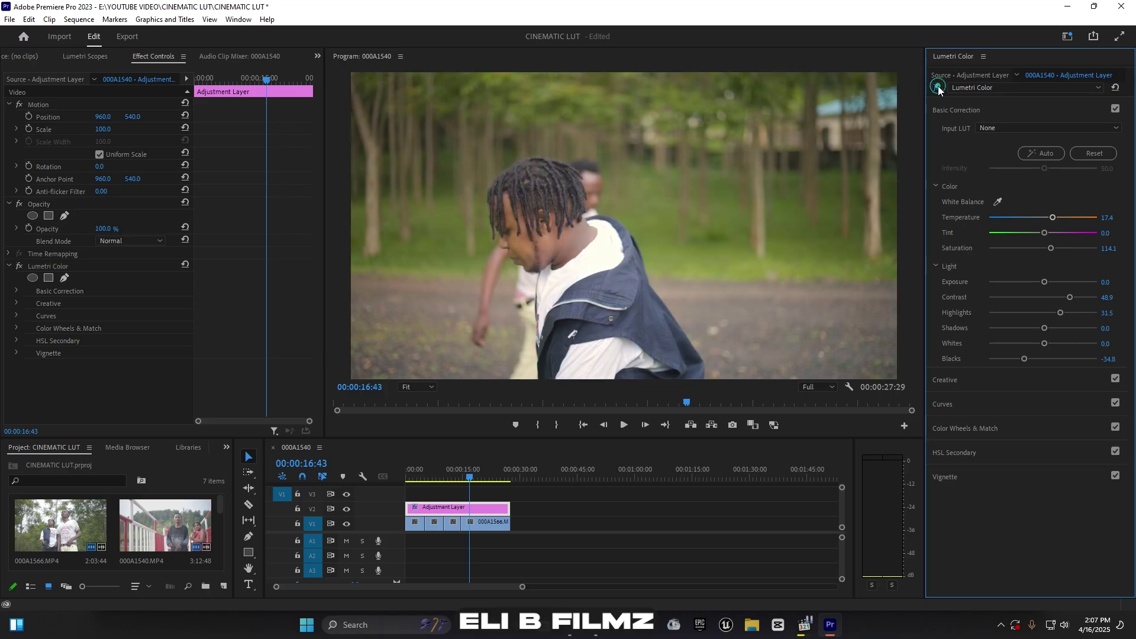
- Open the RGB curves and, on the red channel, anchor the midpoint and pull the shadows down slightly
{"action": "left_click", "coordinate": [962, 116]}
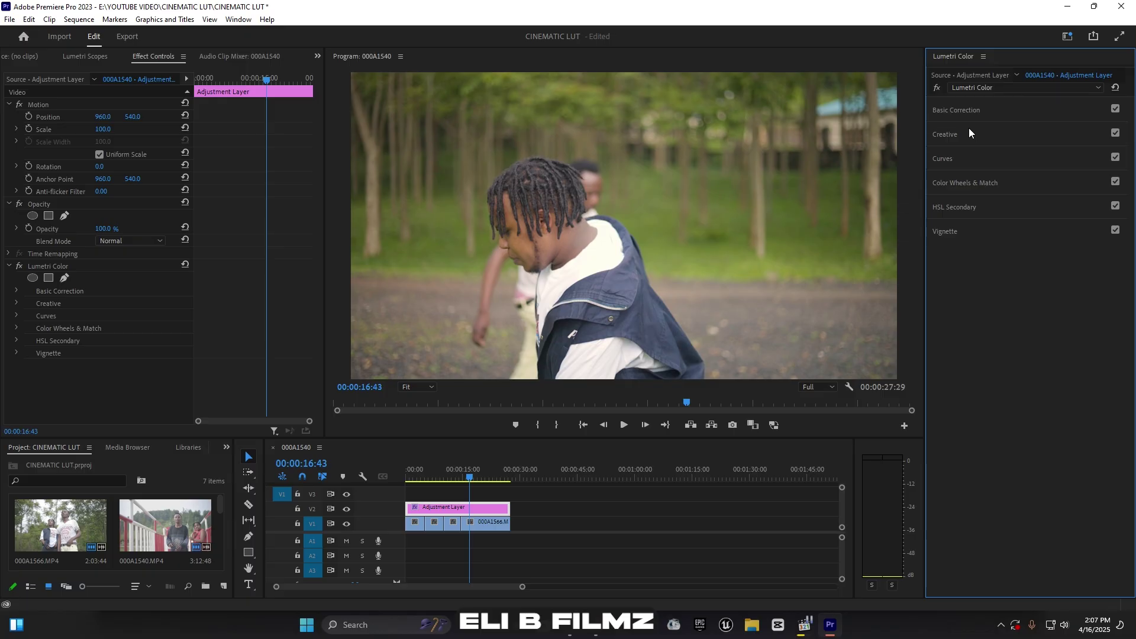
{"action": "left_click", "coordinate": [943, 155]}
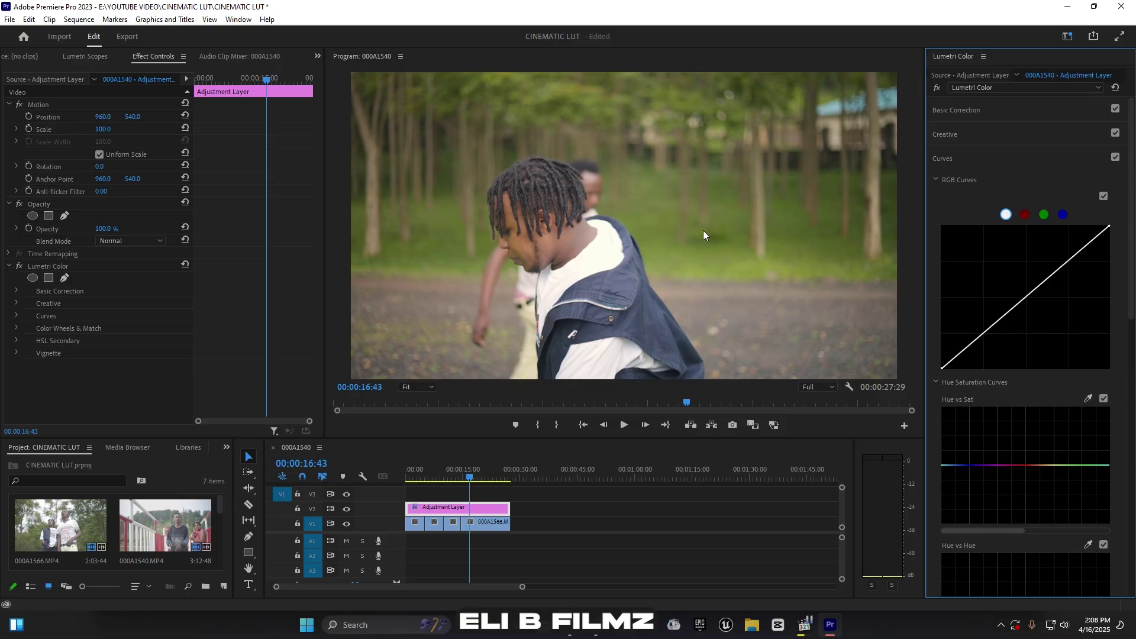
{"action": "left_click", "coordinate": [1025, 215]}
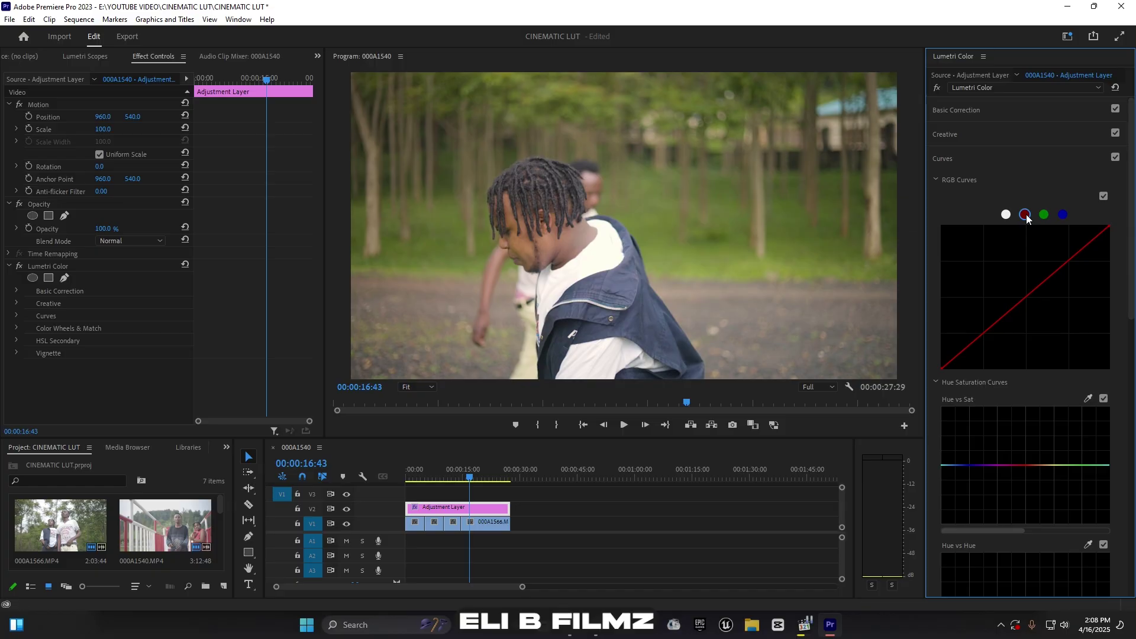
{"action": "left_click", "coordinate": [1026, 298]}
{"action": "left_click_drag", "start_coordinate": [986, 335], "coordinate": [986, 338]}
{"action": "left_click_drag", "start_coordinate": [986, 339], "coordinate": [985, 340]}
- On the Hue vs Sat curve, anchor the orange and green-cyan hues and pull the yellow-to-green range down to desaturate the foliage
{"action": "scroll", "coordinate": [1033, 310], "scroll_direction": "down", "scroll_amount": 3}
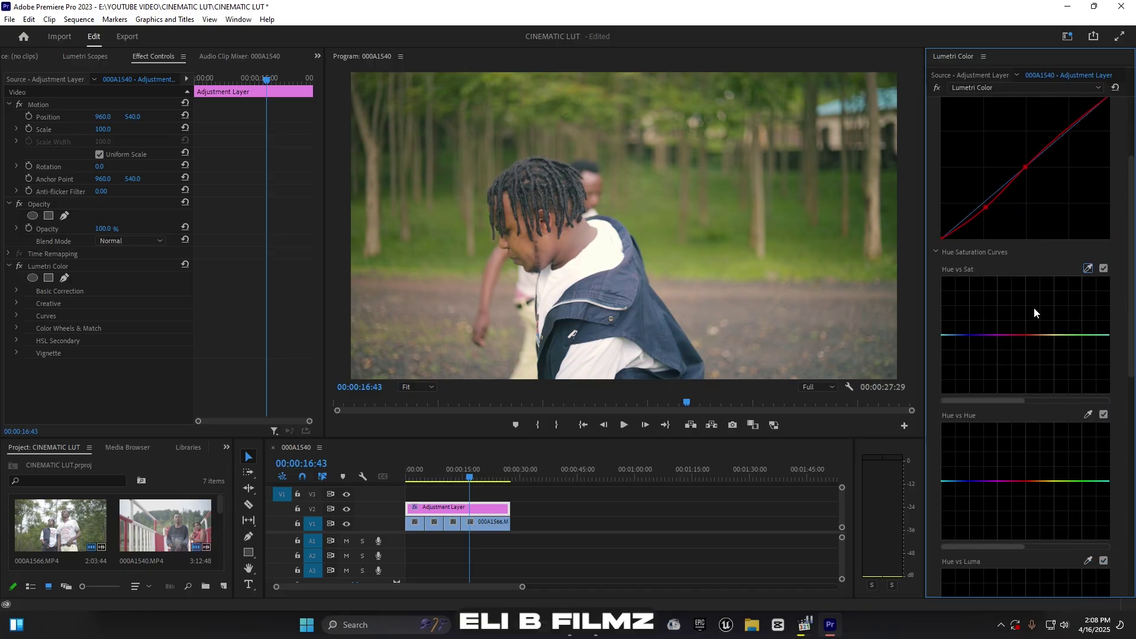
{"action": "scroll", "coordinate": [1042, 320], "scroll_direction": "down", "scroll_amount": 1}
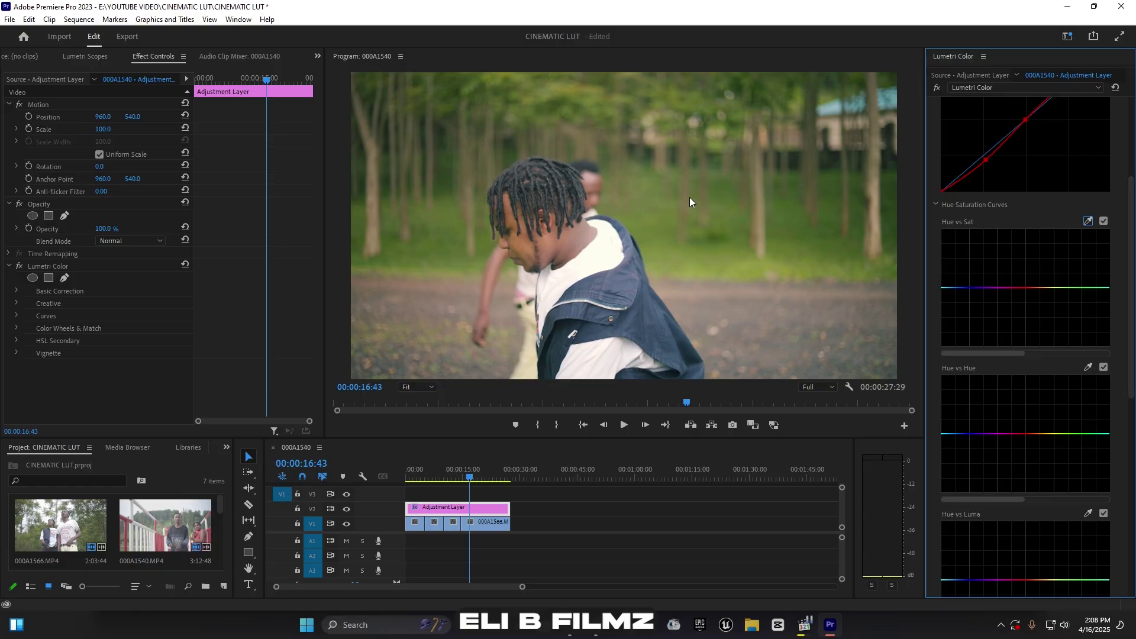
{"action": "left_click", "coordinate": [1098, 293]}
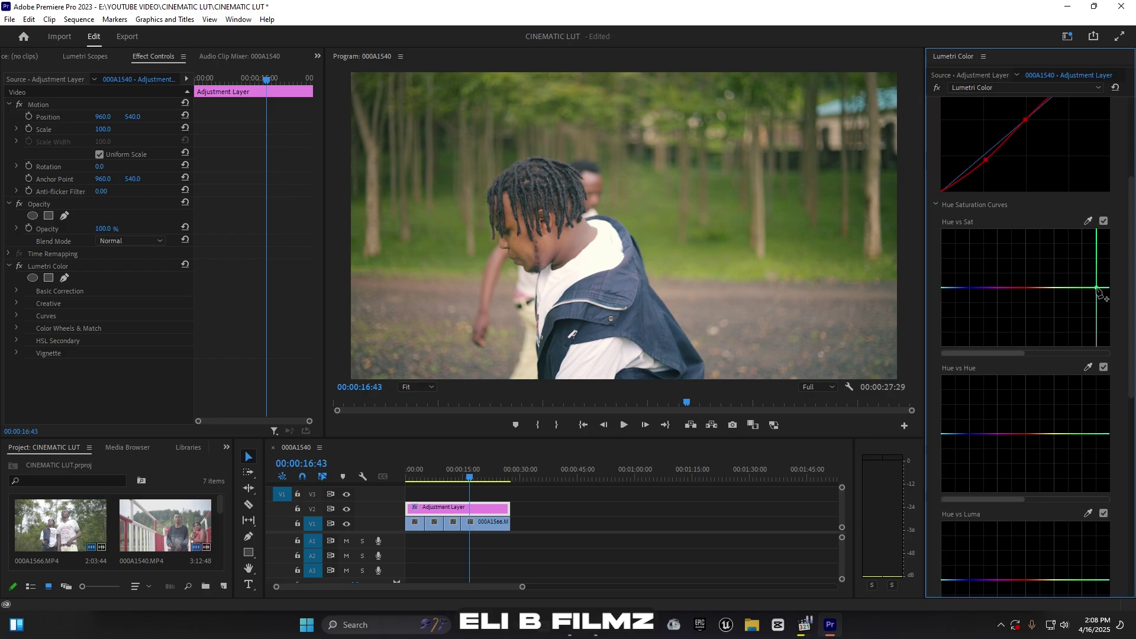
{"action": "left_click", "coordinate": [1045, 288]}
{"action": "left_click_drag", "start_coordinate": [1068, 287], "coordinate": [1069, 310]}
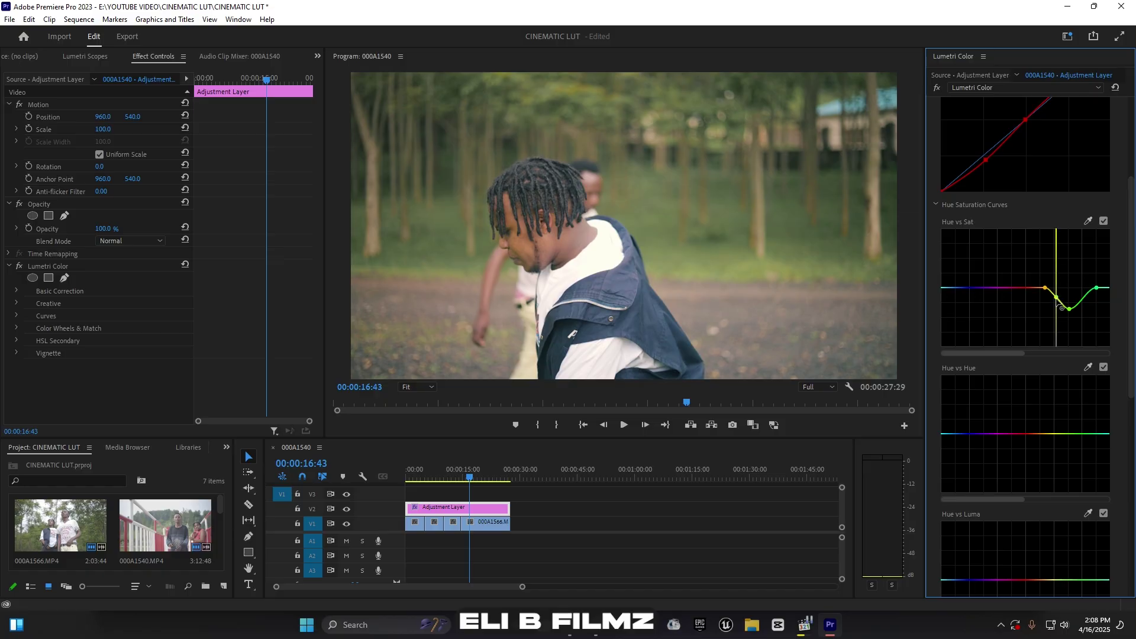
{"action": "left_click", "coordinate": [1056, 298]}
{"action": "left_click", "coordinate": [1039, 288]}
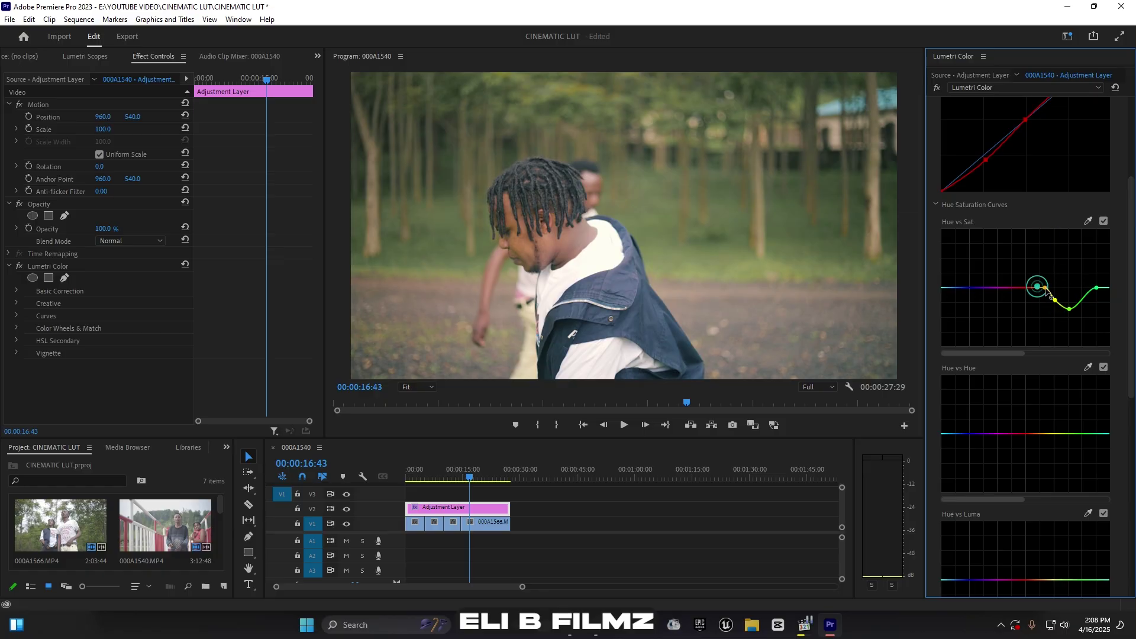
{"action": "left_click_drag", "start_coordinate": [1045, 288], "coordinate": [1050, 313]}
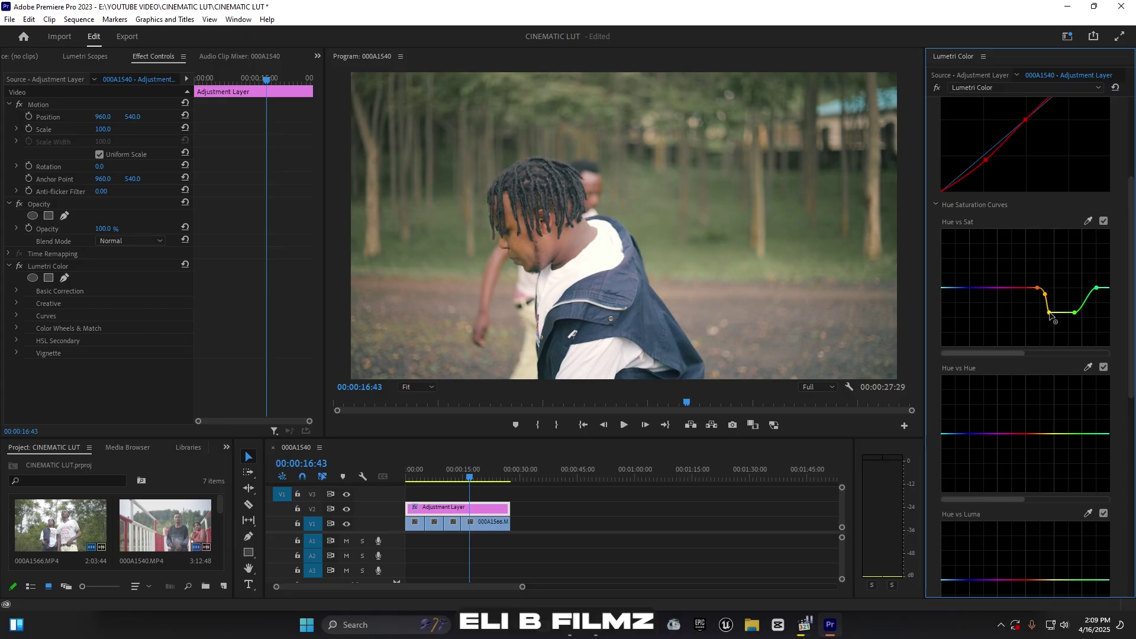
- On the Hue vs Hue curve, anchor orange and green-cyan and pull the yellow-to-green range down to shift the foliage toward teal
{"action": "scroll", "coordinate": [1052, 314], "scroll_direction": "down", "scroll_amount": 2}
{"action": "scroll", "coordinate": [1053, 318], "scroll_direction": "down", "scroll_amount": 1}
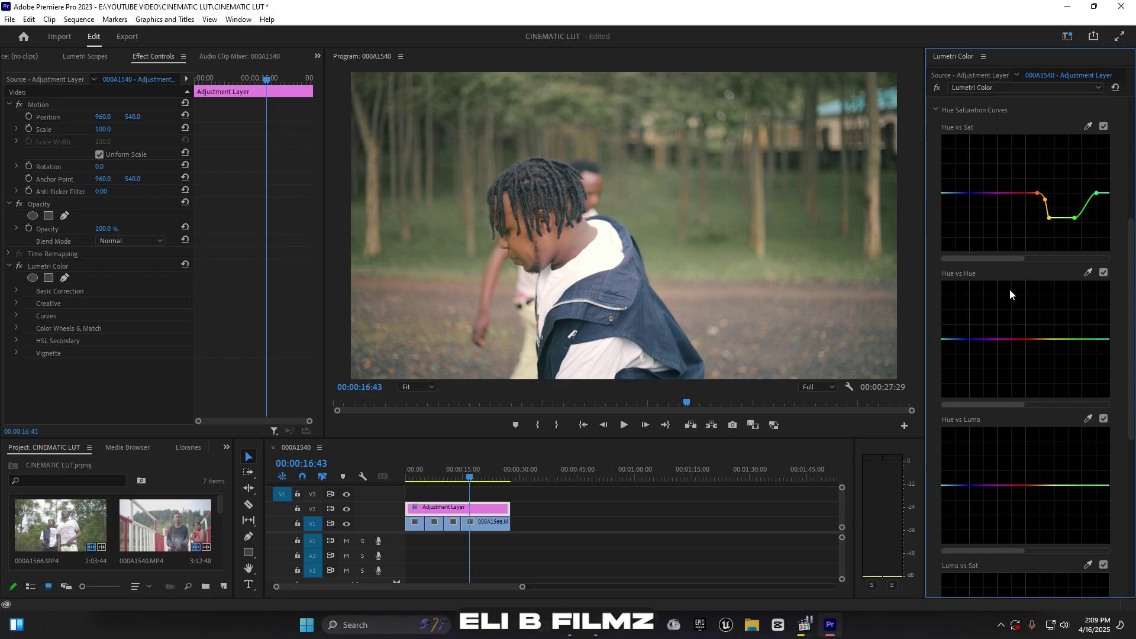
{"action": "scroll", "coordinate": [1040, 321], "scroll_direction": "down", "scroll_amount": 1}
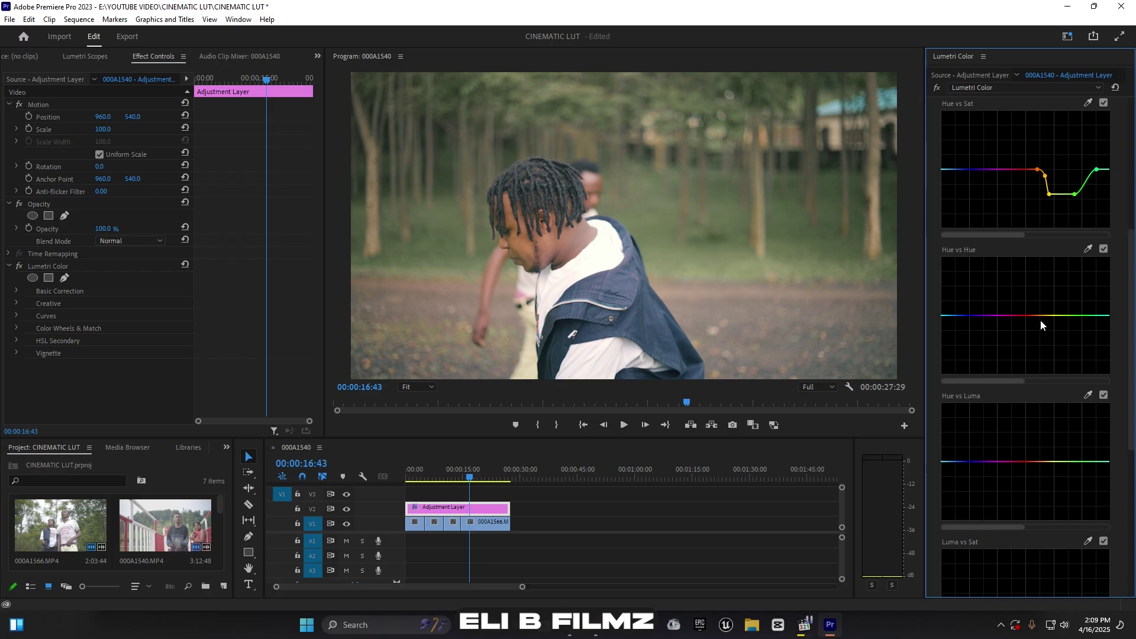
{"action": "left_click", "coordinate": [1096, 315]}
{"action": "left_click", "coordinate": [1043, 316]}
{"action": "mouse_move", "coordinate": [1055, 315]}
{"action": "left_mouse_down"}
{"action": "mouse_move", "coordinate": [1064, 330]}
{"action": "mouse_move", "coordinate": [1050, 332]}
{"action": "left_mouse_up"}
{"action": "left_click", "coordinate": [1036, 316]}
{"action": "mouse_move", "coordinate": [1040, 316]}
{"action": "left_mouse_down"}
{"action": "mouse_move", "coordinate": [1044, 333]}
{"action": "mouse_move", "coordinate": [1040, 317]}
{"action": "mouse_move", "coordinate": [1080, 339]}
{"action": "mouse_move", "coordinate": [1064, 341]}
{"action": "mouse_move", "coordinate": [1066, 330]}
{"action": "mouse_move", "coordinate": [1064, 356]}
{"action": "mouse_move", "coordinate": [1041, 328]}
{"action": "left_mouse_up"}
{"action": "left_click_drag", "start_coordinate": [1043, 328], "coordinate": [1055, 341]}
- On the Hue vs Luma curve, anchor orange and green-cyan and lower the yellow-green hues slightly to darken the foliage
{"action": "scroll", "coordinate": [1050, 495], "scroll_direction": "down", "scroll_amount": 4}
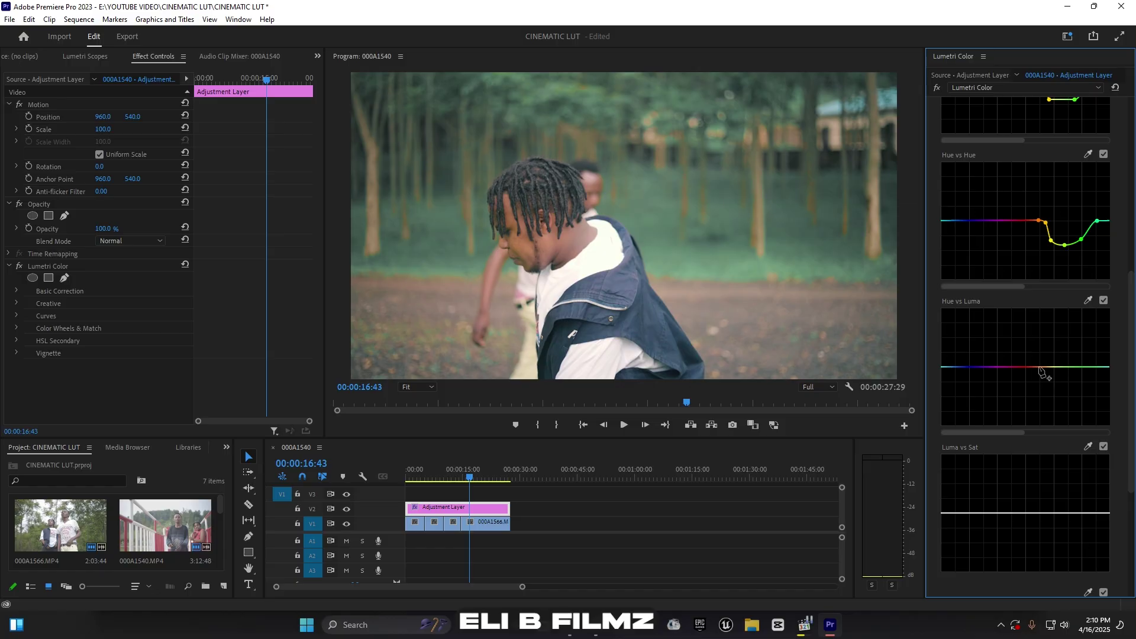
{"action": "left_click", "coordinate": [1039, 366]}
{"action": "left_click", "coordinate": [1099, 367]}
{"action": "left_click_drag", "start_coordinate": [1067, 368], "coordinate": [1067, 376]}
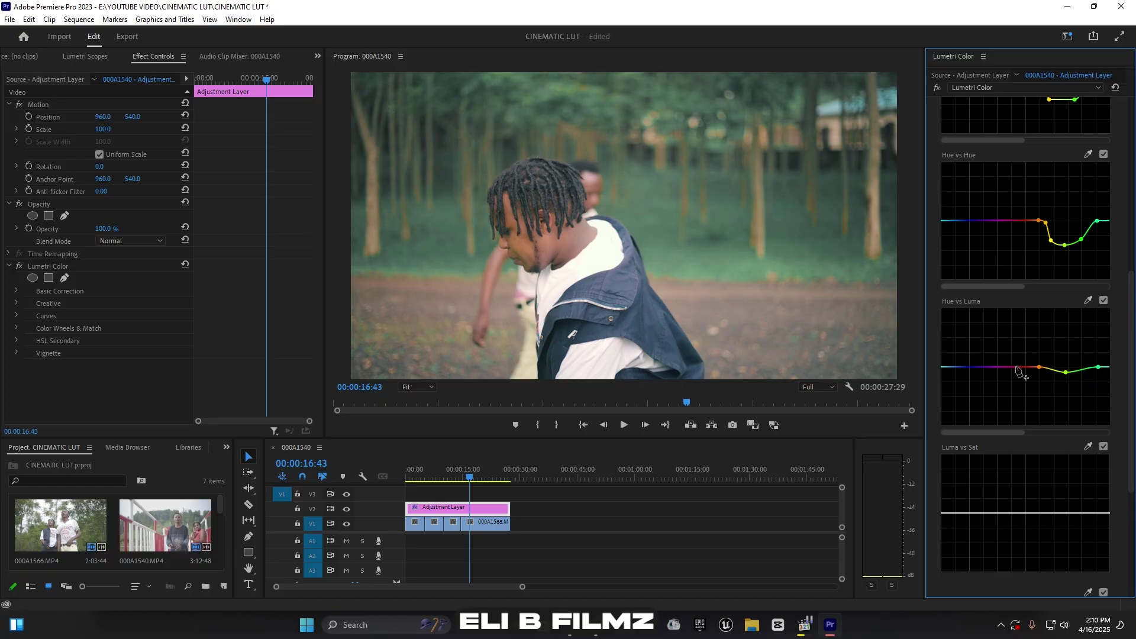
- On the Hue vs Sat curve, anchor the red hues and raise the red-orange range slightly to enrich the skin tones
{"action": "scroll", "coordinate": [1023, 237], "scroll_direction": "up", "scroll_amount": 1}
{"action": "scroll", "coordinate": [1024, 237], "scroll_direction": "up", "scroll_amount": 5}
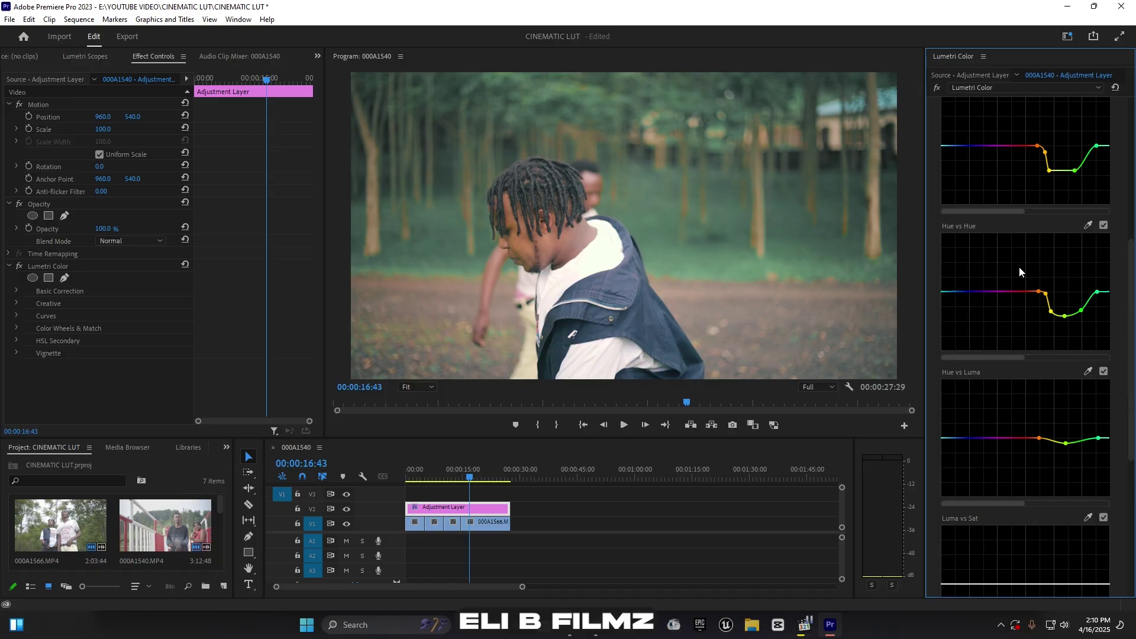
{"action": "left_click", "coordinate": [1018, 145]}
{"action": "left_click", "coordinate": [1014, 145]}
{"action": "scroll", "coordinate": [1018, 148], "scroll_direction": "up", "scroll_amount": 5}
{"action": "left_click", "coordinate": [963, 140]}
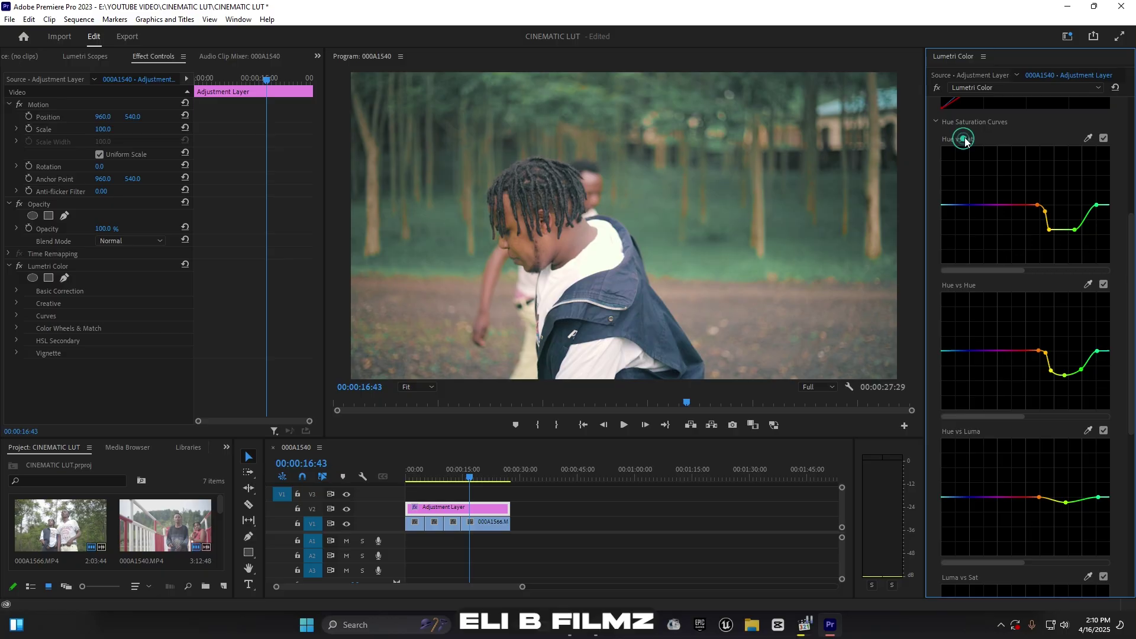
{"action": "left_click", "coordinate": [1015, 246]}
{"action": "left_click", "coordinate": [1026, 205]}
{"action": "left_click", "coordinate": [1020, 205]}
{"action": "left_click_drag", "start_coordinate": [1029, 205], "coordinate": [1030, 198]}
- Compare the image with the Hue vs Sat curve and the Hue vs Hue curve each switched off and on
{"action": "left_click", "coordinate": [1104, 138]}
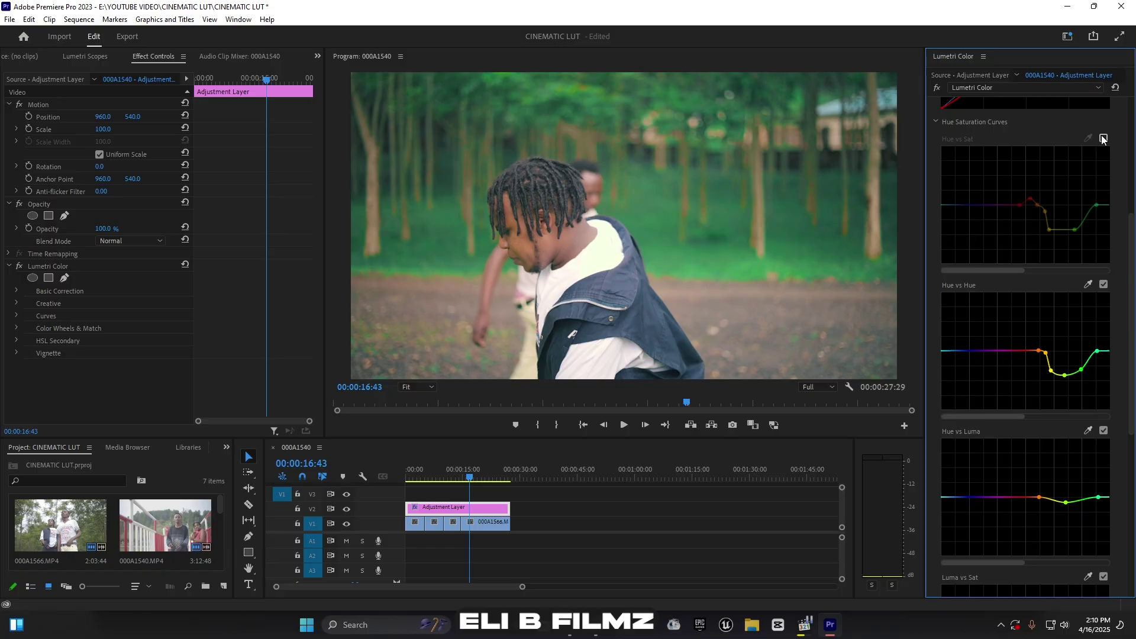
{"action": "left_click", "coordinate": [1103, 139]}
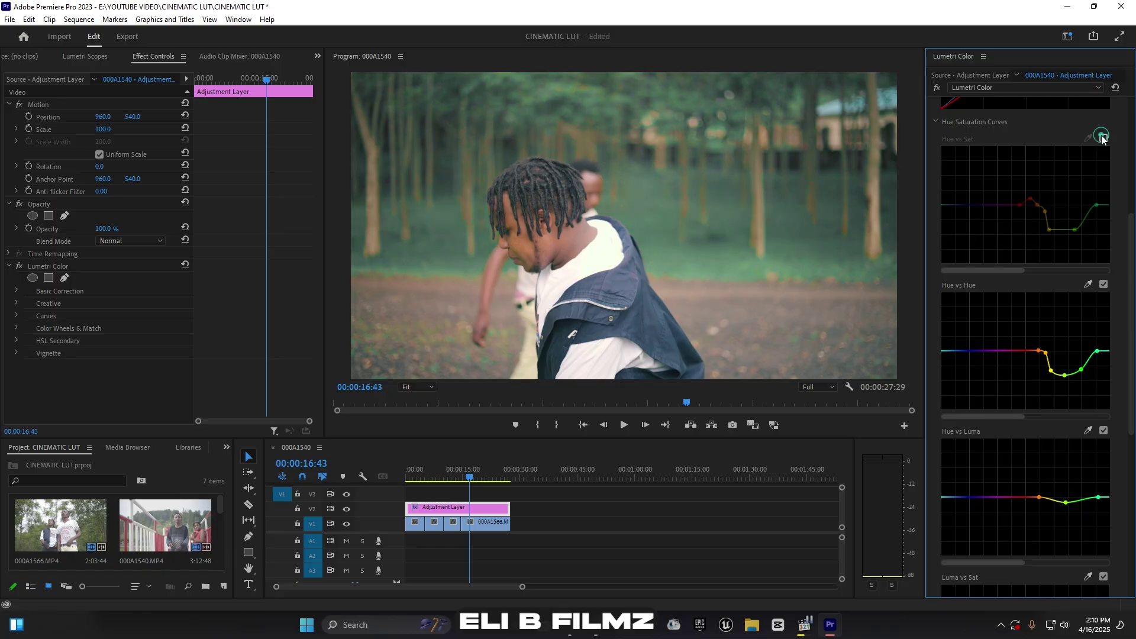
{"action": "left_click", "coordinate": [1101, 288]}
{"action": "left_click", "coordinate": [1104, 286]}
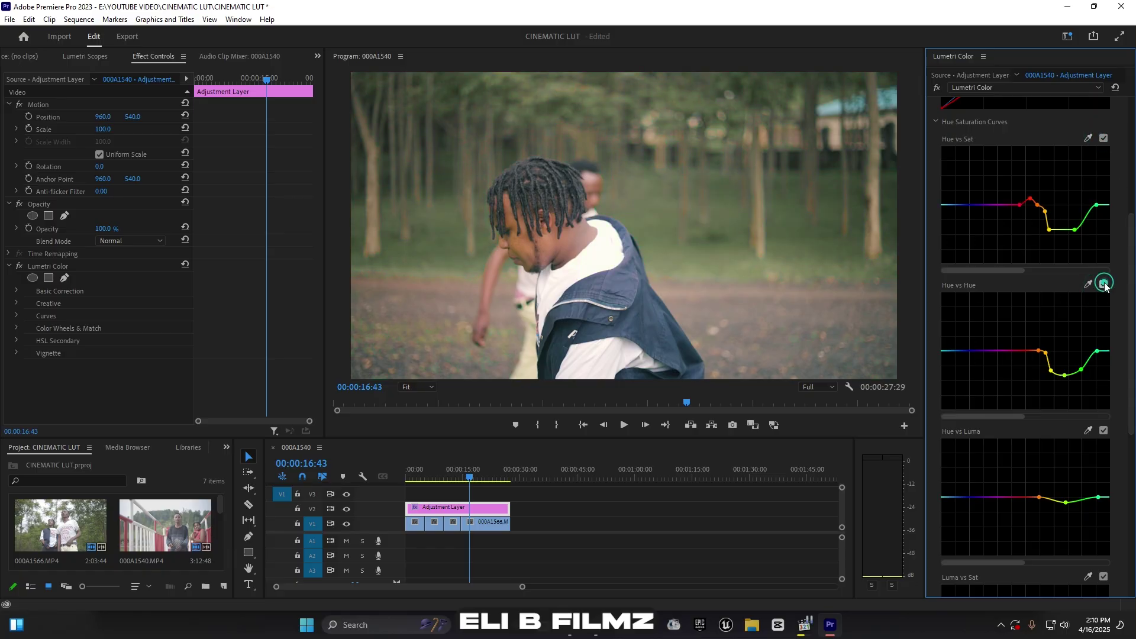
{"action": "left_click", "coordinate": [1104, 285]}
- Soften the Hue vs Hue dip by raising its yellow and green points, and move its first low point closer to orange
{"action": "left_click_drag", "start_coordinate": [1052, 371], "coordinate": [1054, 364]}
{"action": "left_click", "coordinate": [1065, 366]}
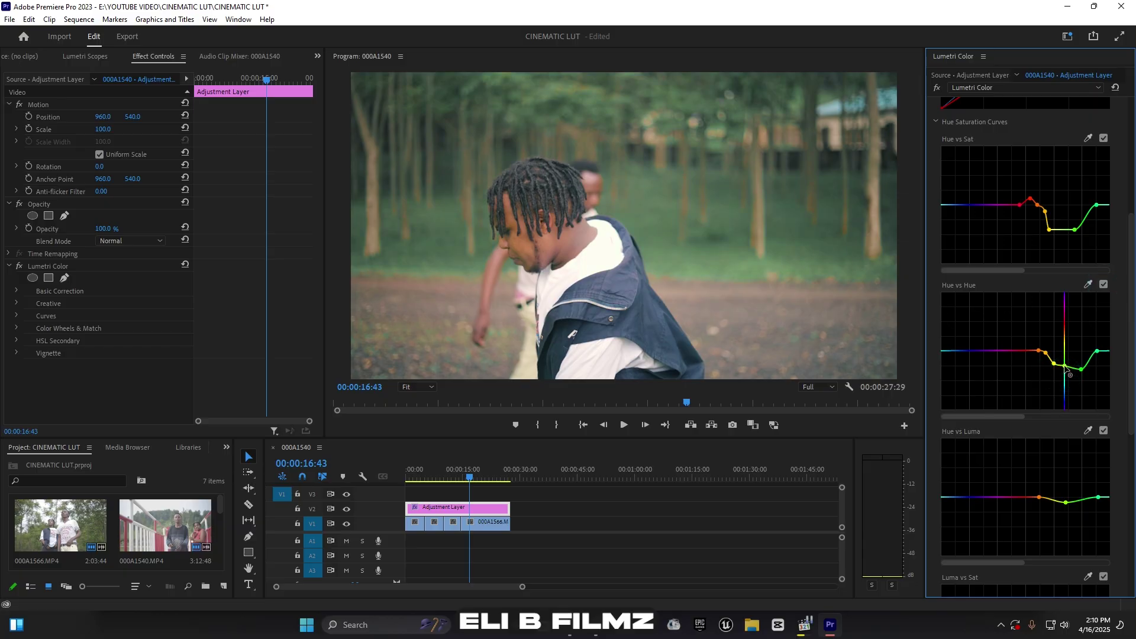
{"action": "left_click", "coordinate": [1080, 369]}
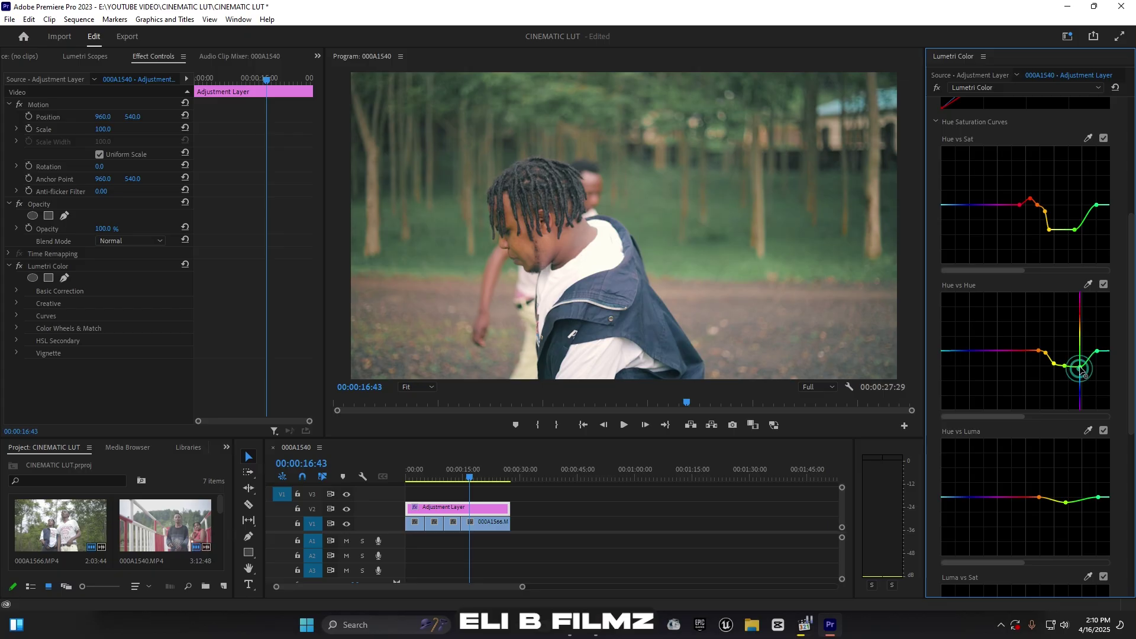
{"action": "left_click_drag", "start_coordinate": [1054, 364], "coordinate": [1046, 365]}
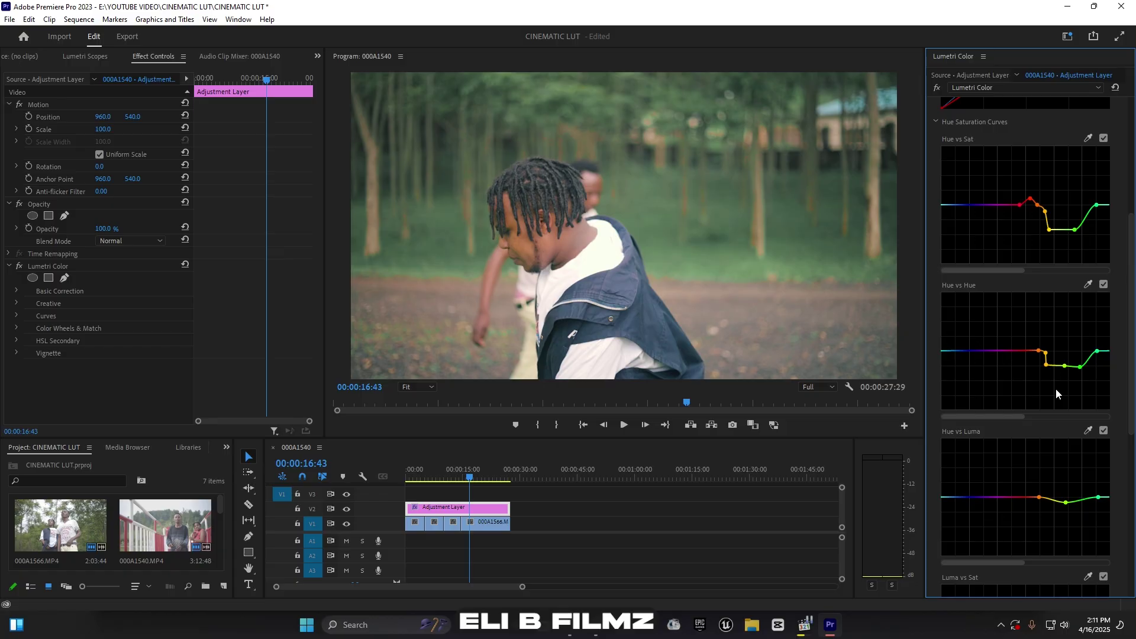
- Review the grade on several clips, and compare the shot at 00:00:03:05 with the adjustment layer's track hidden and shown
{"action": "left_click", "coordinate": [409, 470]}
{"action": "key", "text": "space"}
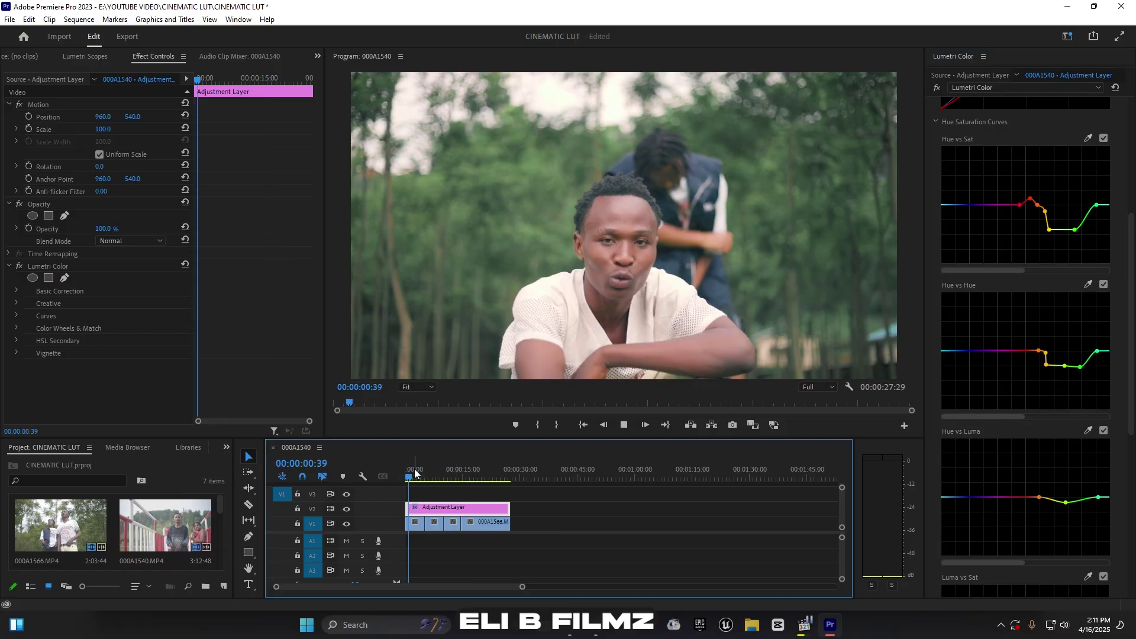
{"action": "left_click", "coordinate": [431, 472]}
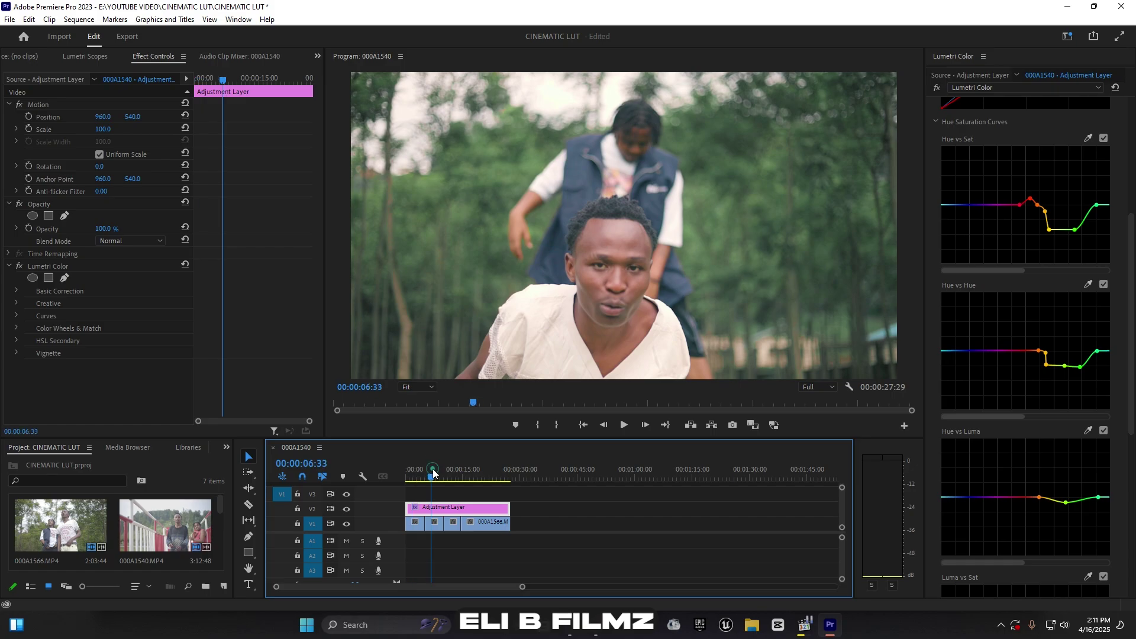
{"action": "left_click", "coordinate": [448, 474]}
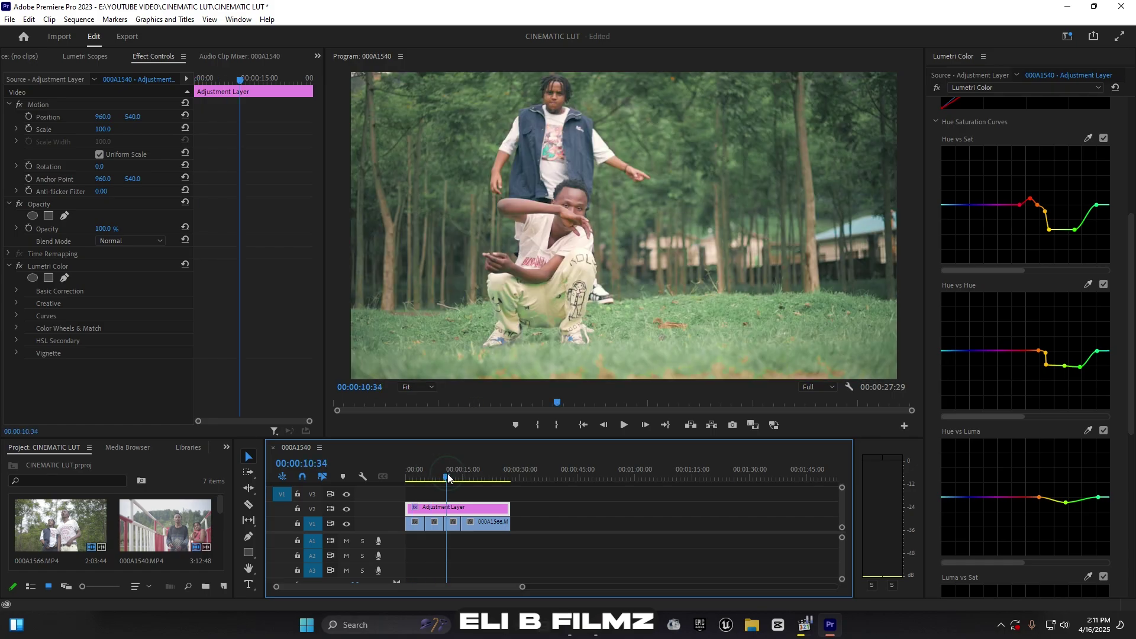
{"action": "left_click", "coordinate": [417, 474]}
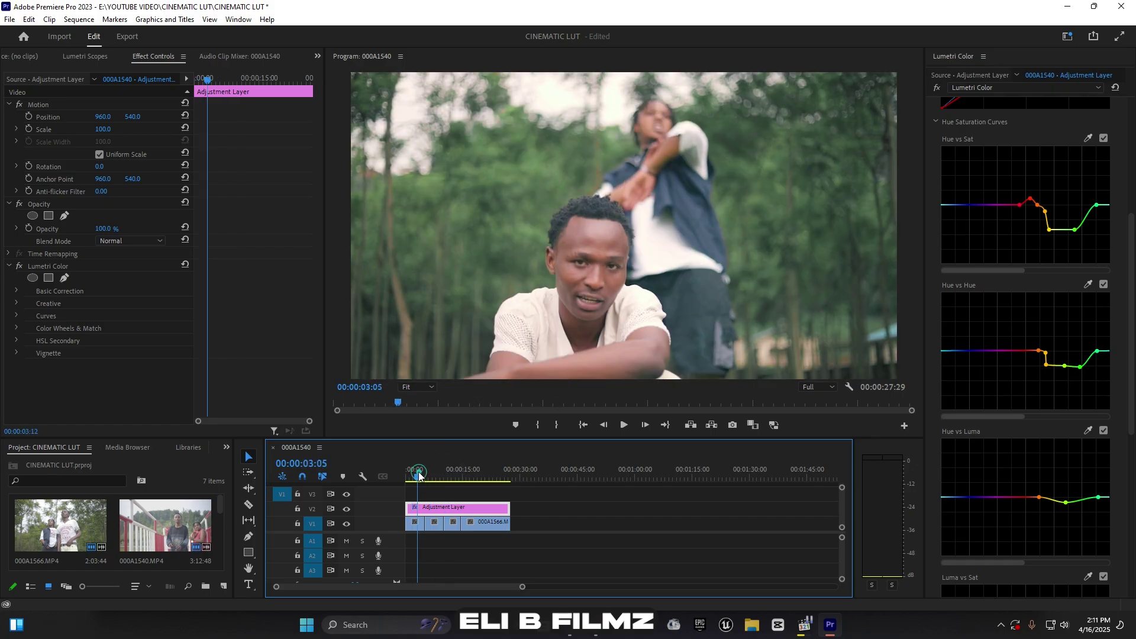
{"action": "left_click", "coordinate": [348, 509]}
{"action": "left_click", "coordinate": [347, 509]}
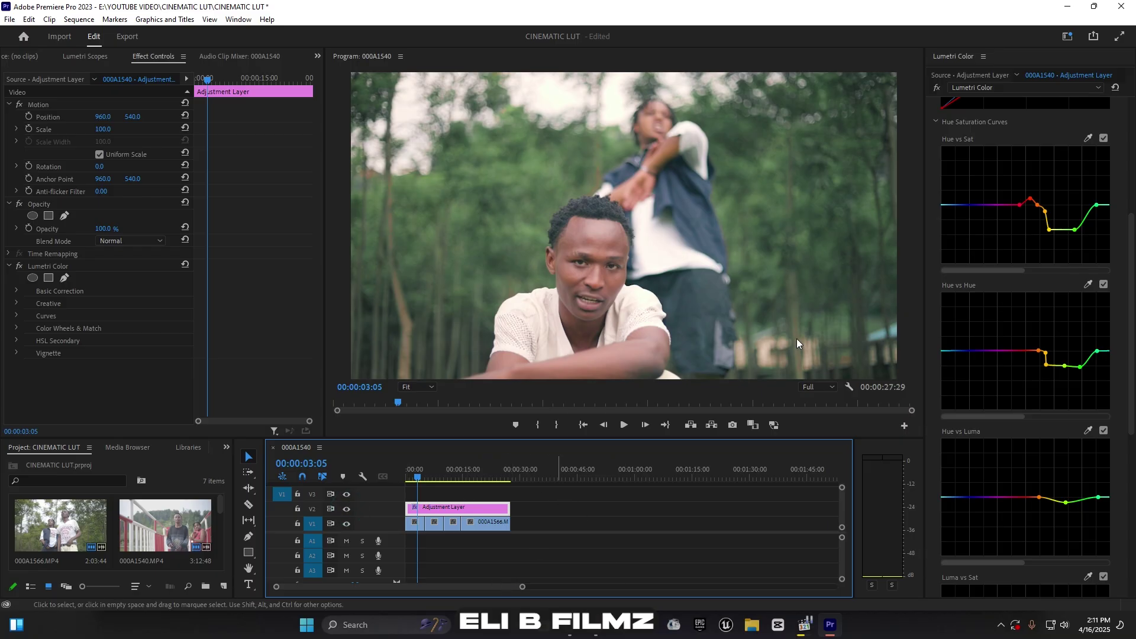
- In Color Wheels & Match, tint the shadows slightly toward cyan-blue and the highlights slightly toward red-orange
{"action": "scroll", "coordinate": [996, 178], "scroll_direction": "up", "scroll_amount": 4}
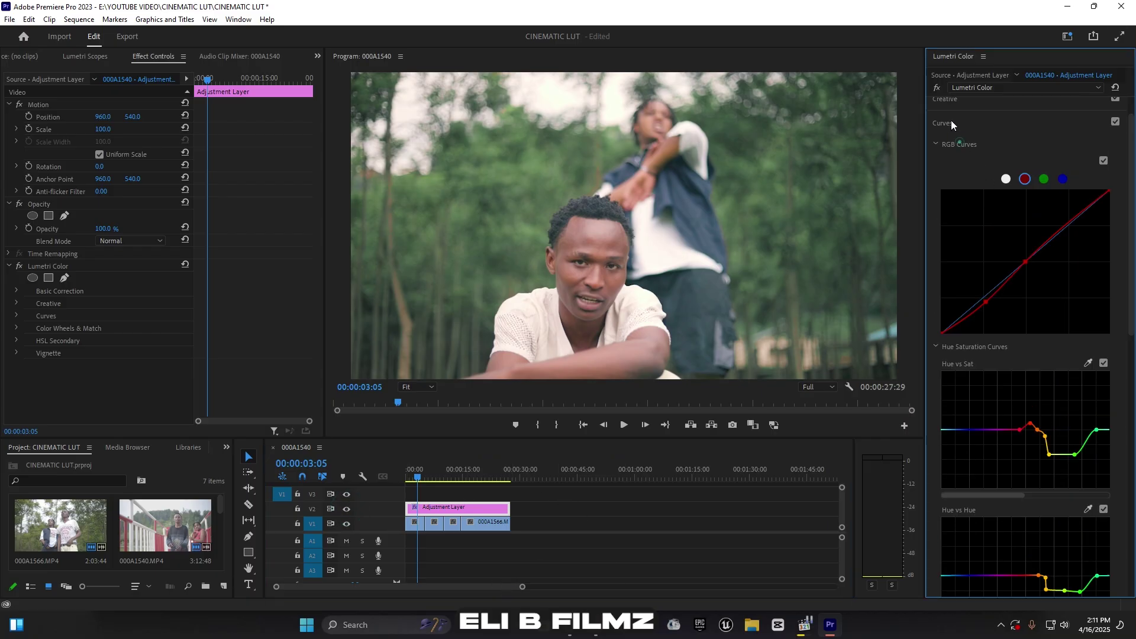
{"action": "left_click", "coordinate": [951, 120]}
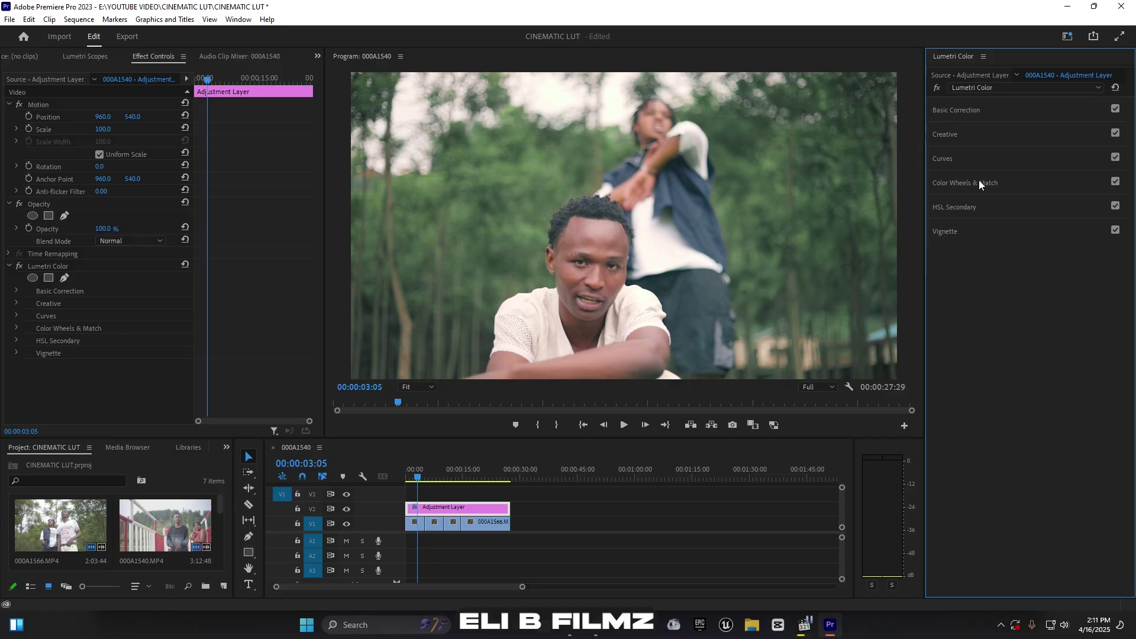
{"action": "left_click", "coordinate": [955, 183]}
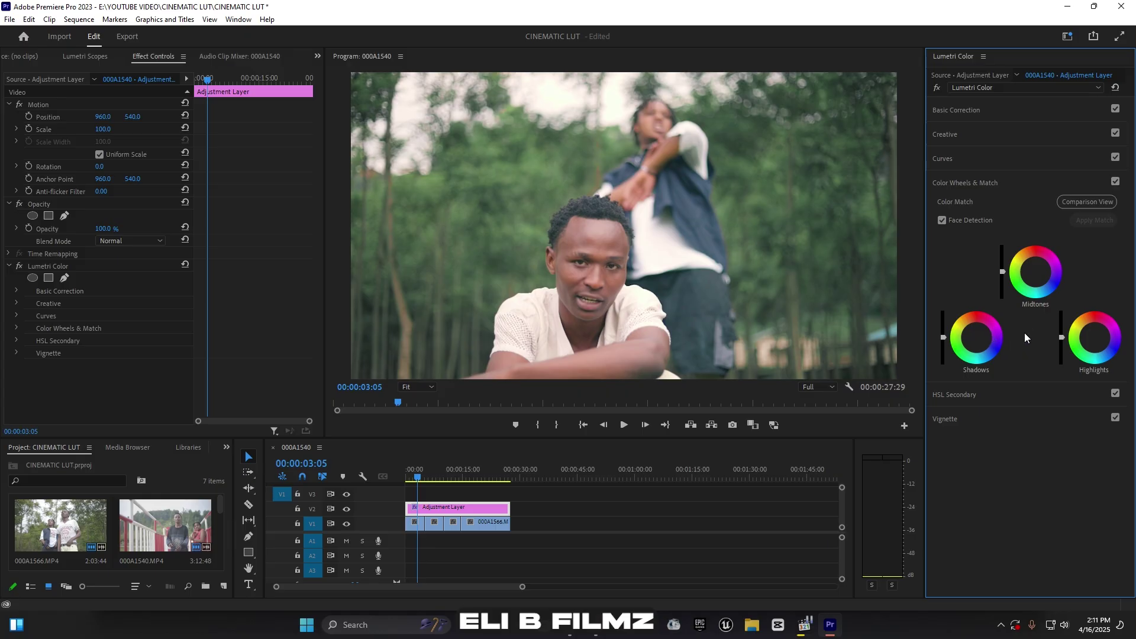
{"action": "left_click", "coordinate": [976, 339]}
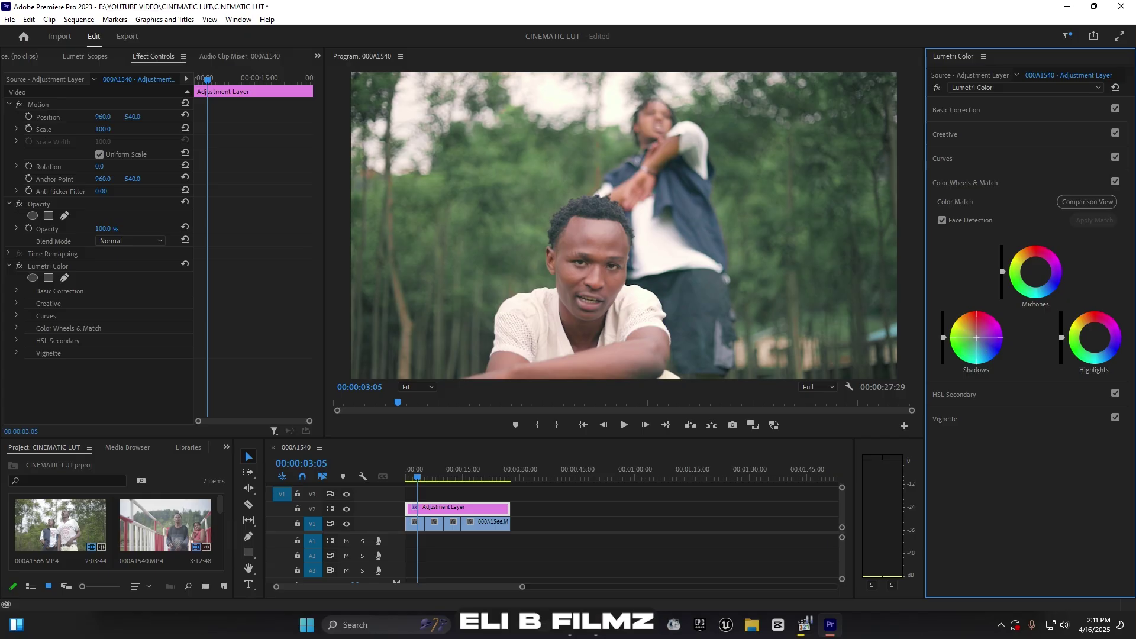
{"action": "mouse_move", "coordinate": [976, 338]}
{"action": "left_mouse_down"}
{"action": "mouse_move", "coordinate": [980, 325]}
{"action": "mouse_move", "coordinate": [977, 340]}
{"action": "left_mouse_up"}
{"action": "left_click_drag", "start_coordinate": [1097, 339], "coordinate": [1094, 335]}
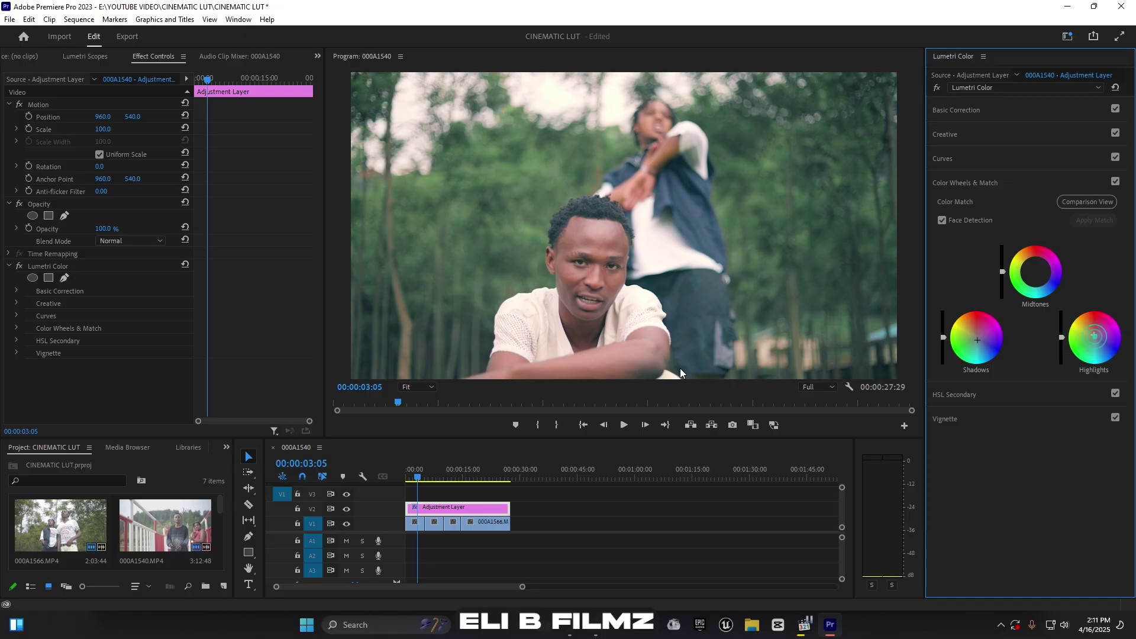
- Review the color wheel tint on the remaining clips and play the last clip from 00:00:20:14
{"action": "left_click", "coordinate": [438, 473]}
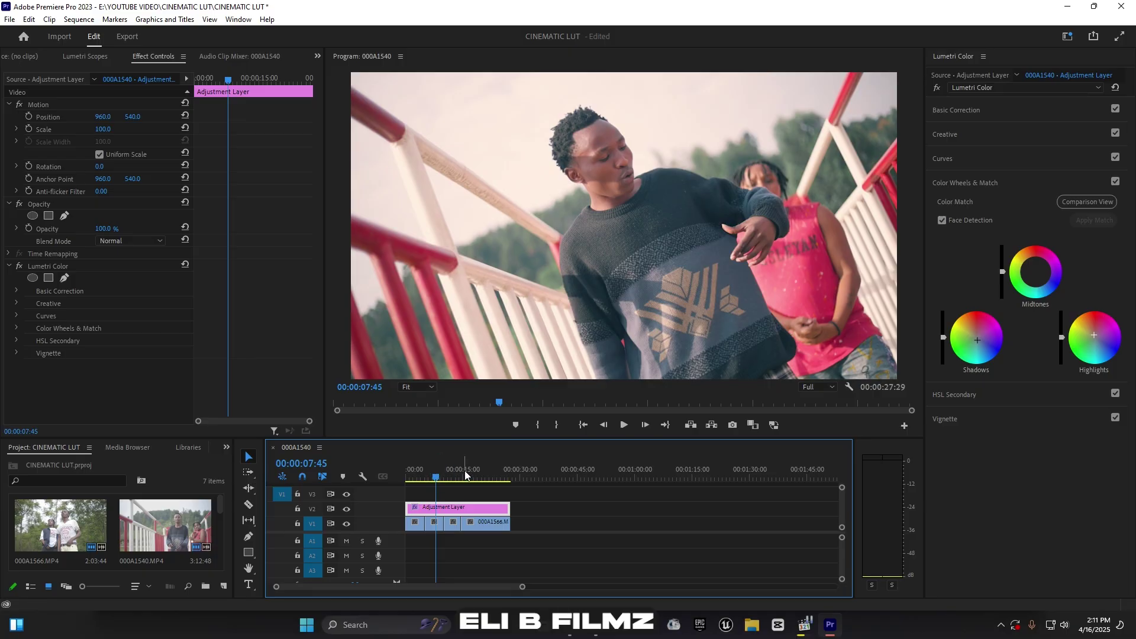
{"action": "left_click_drag", "start_coordinate": [464, 473], "coordinate": [482, 476]}
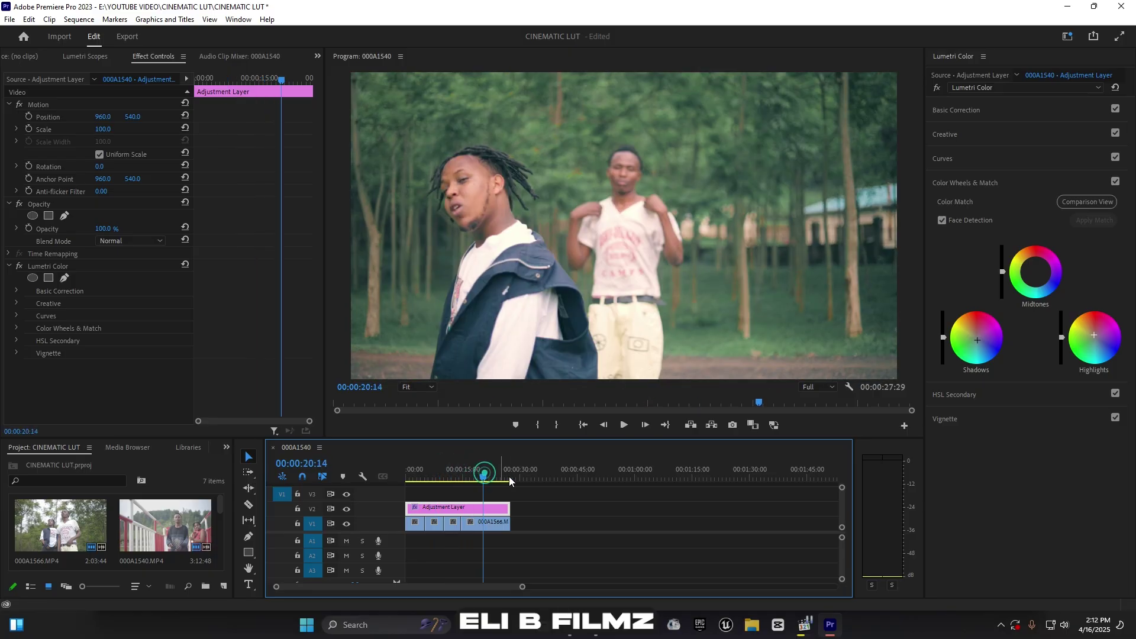
{"action": "key", "text": "space"}
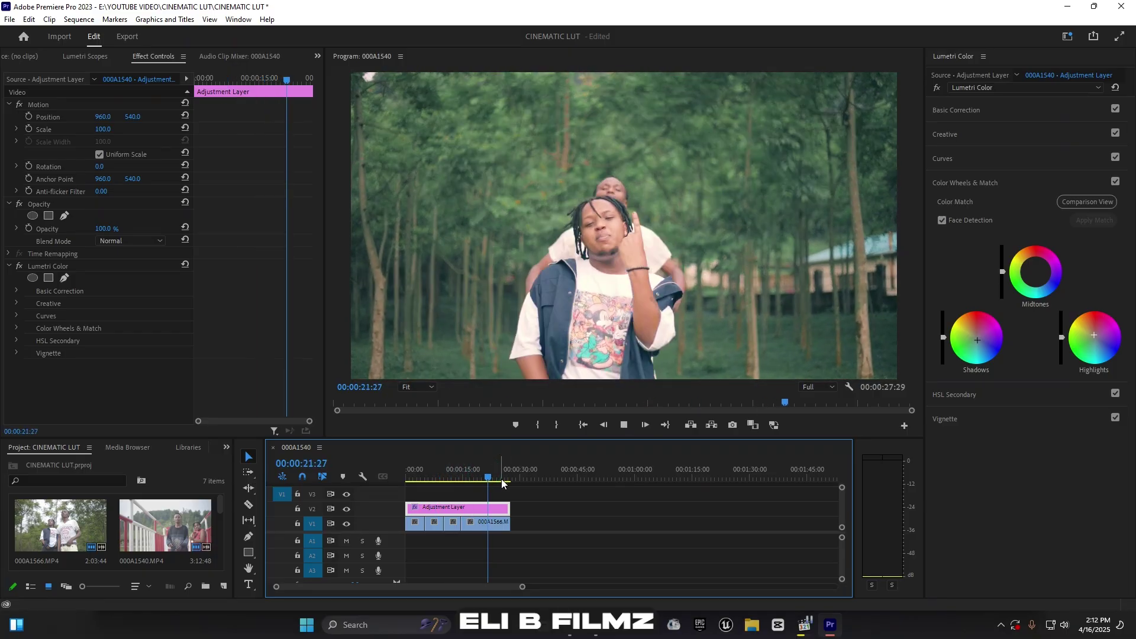
{"action": "key", "text": "space"}
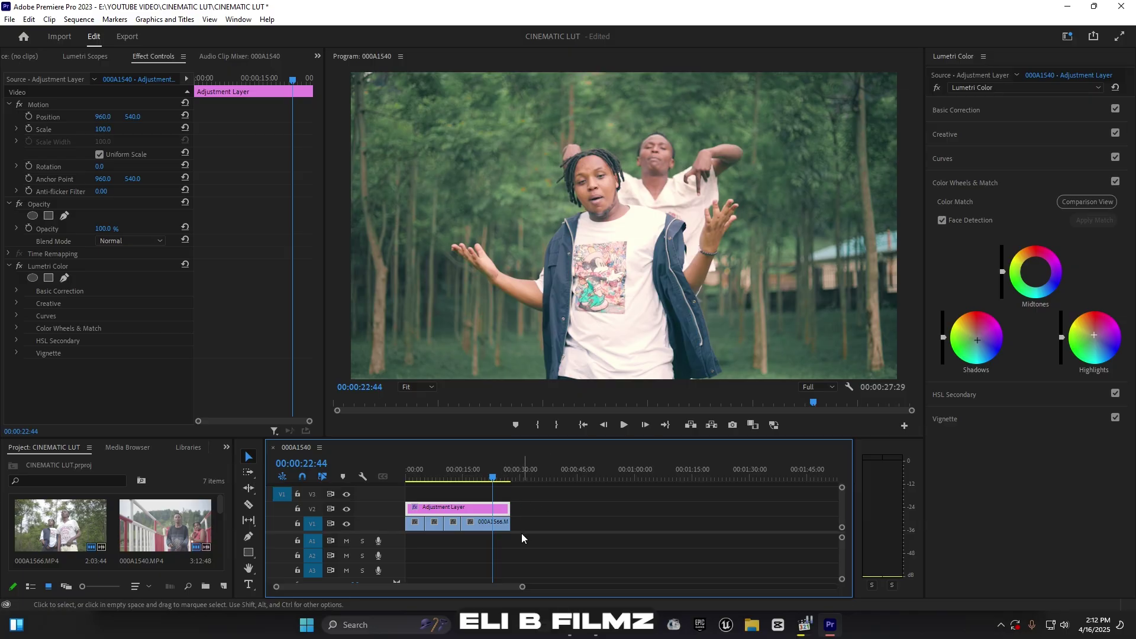
- At 00:00:12:04, lower the orange-yellow point of the Hue vs Hue curve slightly, and check the first clip at 00:00:02:24
{"action": "mouse_move", "coordinate": [456, 471]}
{"action": "left_mouse_down"}
{"action": "mouse_move", "coordinate": [417, 470]}
{"action": "mouse_move", "coordinate": [452, 472]}
{"action": "left_mouse_up"}
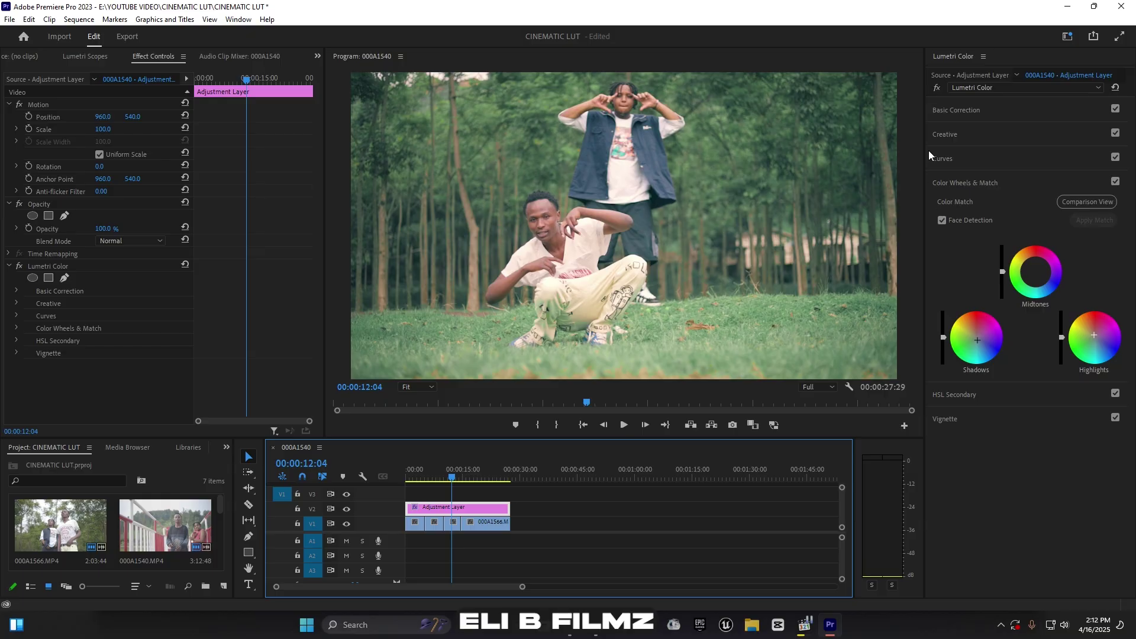
{"action": "left_click", "coordinate": [943, 158]}
{"action": "scroll", "coordinate": [1027, 331], "scroll_direction": "down", "scroll_amount": 6}
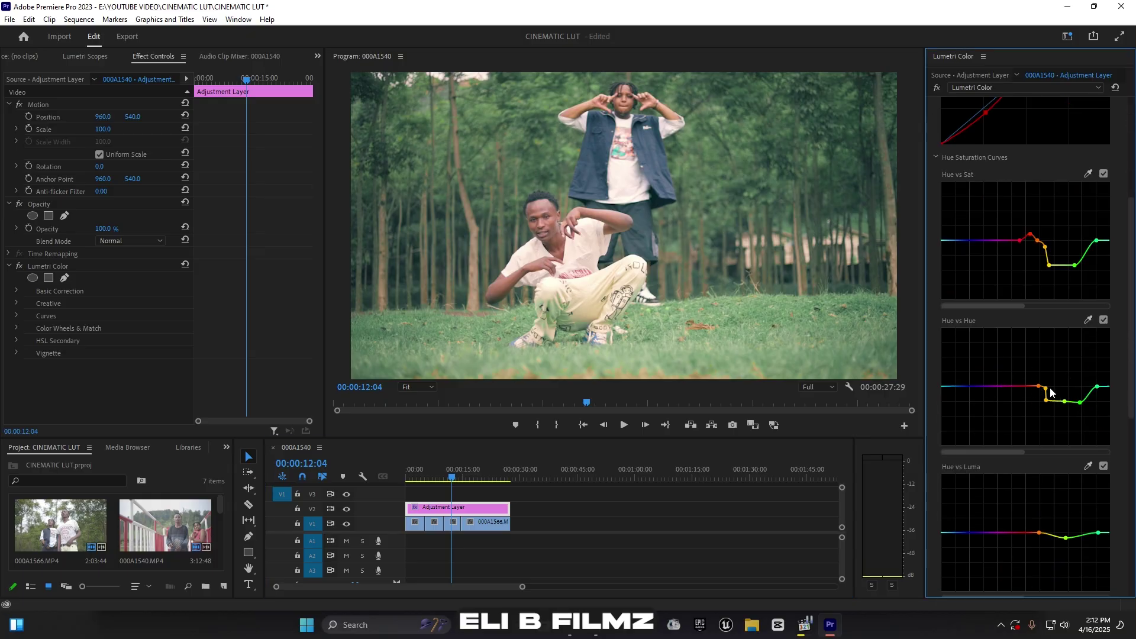
{"action": "mouse_move", "coordinate": [1047, 405]}
{"action": "left_mouse_down"}
{"action": "mouse_move", "coordinate": [1039, 426]}
{"action": "mouse_move", "coordinate": [1064, 414]}
{"action": "mouse_move", "coordinate": [1051, 417]}
{"action": "mouse_move", "coordinate": [1043, 392]}
{"action": "mouse_move", "coordinate": [1048, 410]}
{"action": "left_mouse_up"}
{"action": "left_click", "coordinate": [416, 476]}
{"action": "left_click", "coordinate": [416, 477]}
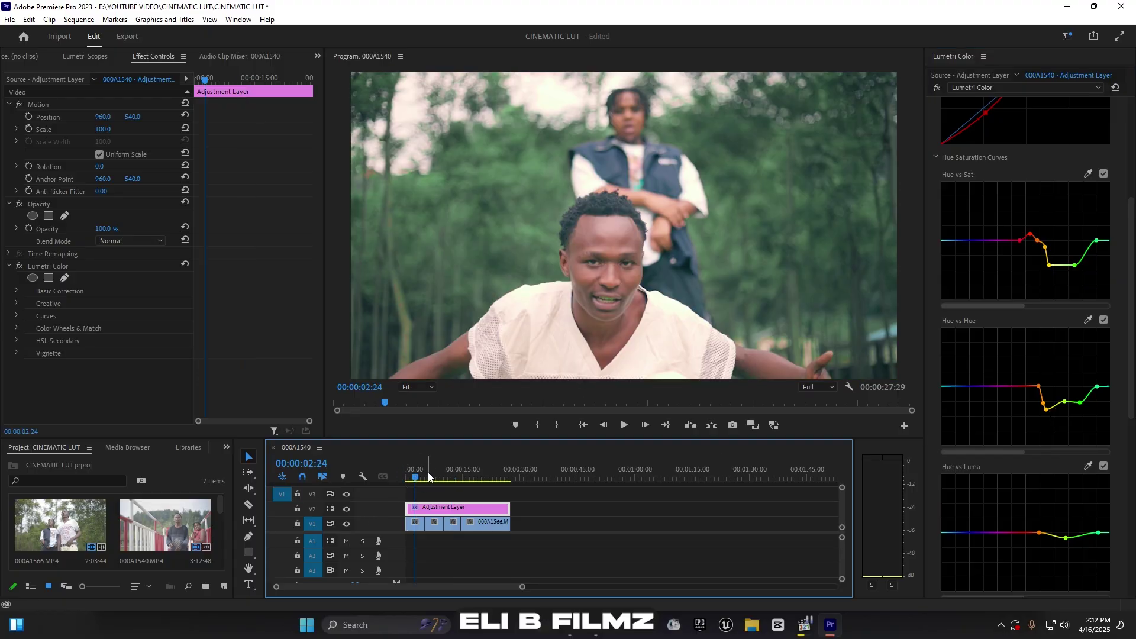
- At 00:00:16:43, shift the lowest yellow point of the Hue vs Hue curve slightly up and toward green, and check the last and first clips
{"action": "left_click", "coordinate": [471, 474]}
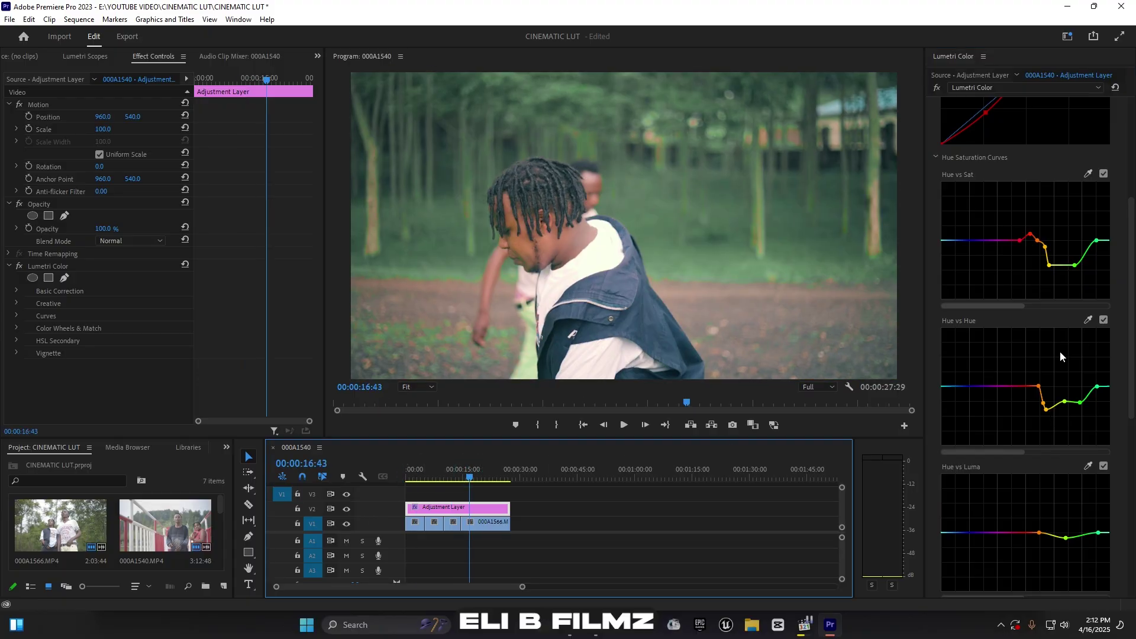
{"action": "left_click_drag", "start_coordinate": [1046, 408], "coordinate": [1054, 406]}
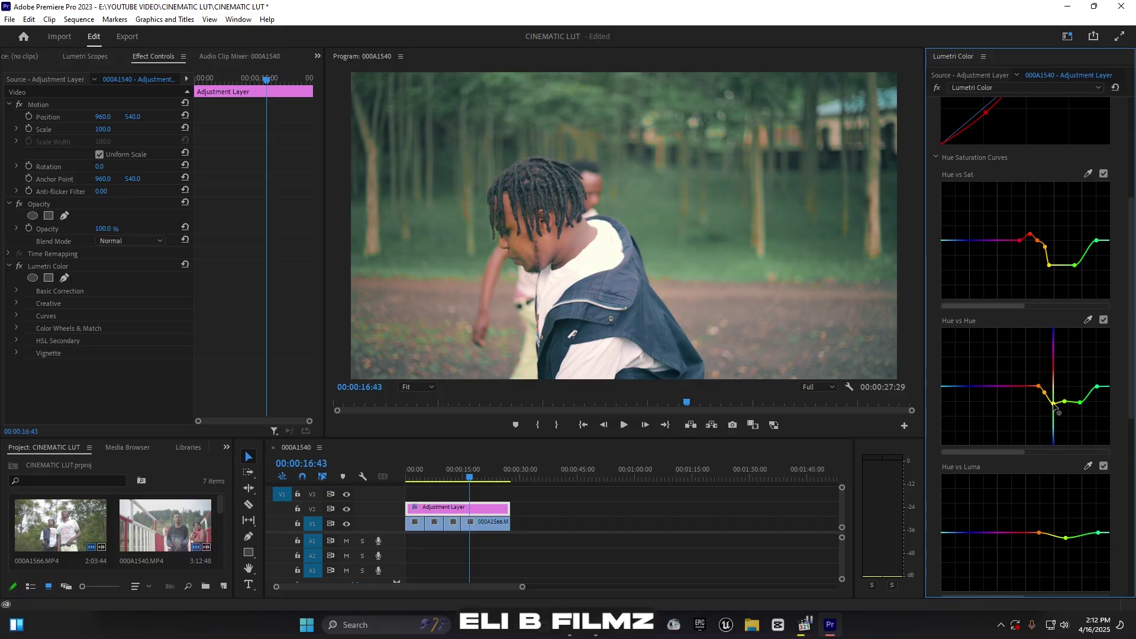
{"action": "left_click", "coordinate": [492, 477]}
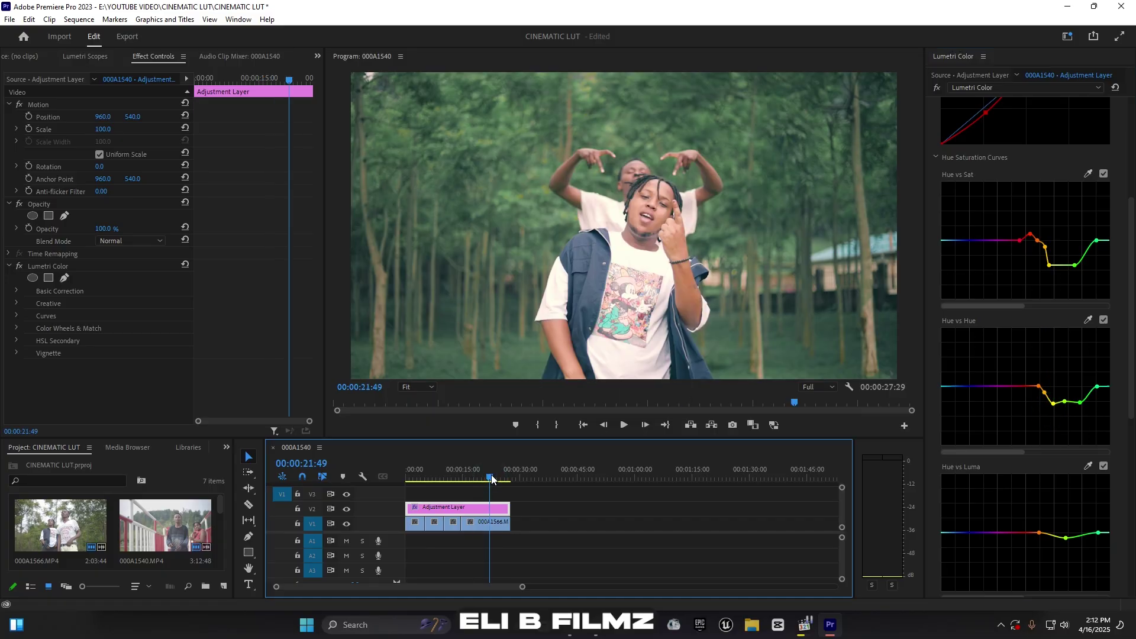
{"action": "key", "text": "space"}
{"action": "key", "text": "space"}
{"action": "left_click", "coordinate": [414, 476]}
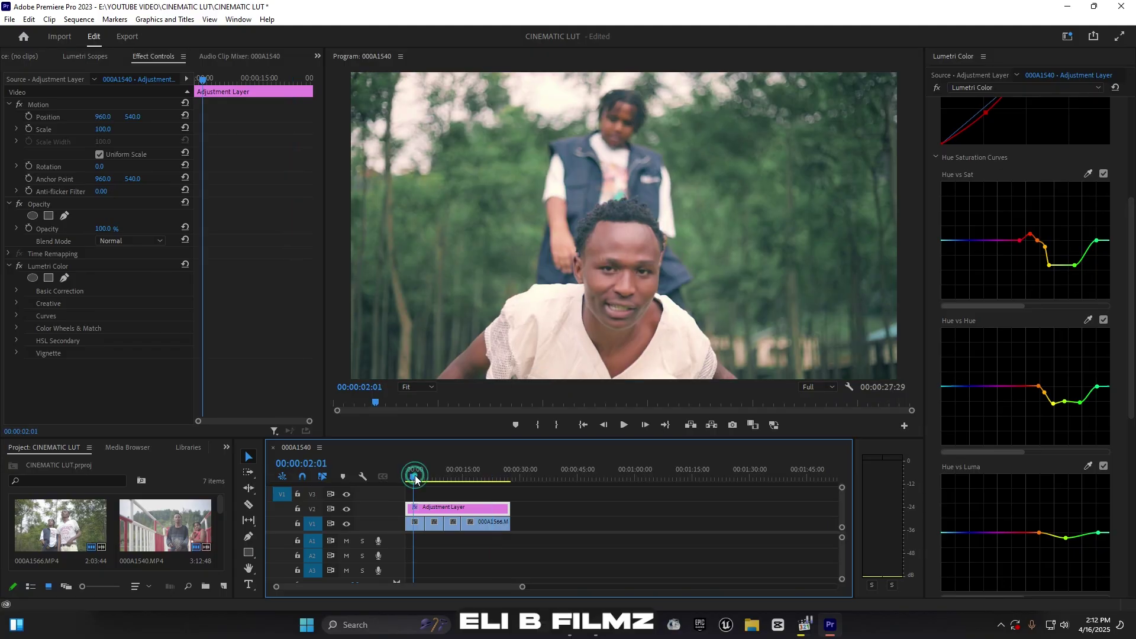
{"action": "left_click_drag", "start_coordinate": [414, 477], "coordinate": [407, 477]}
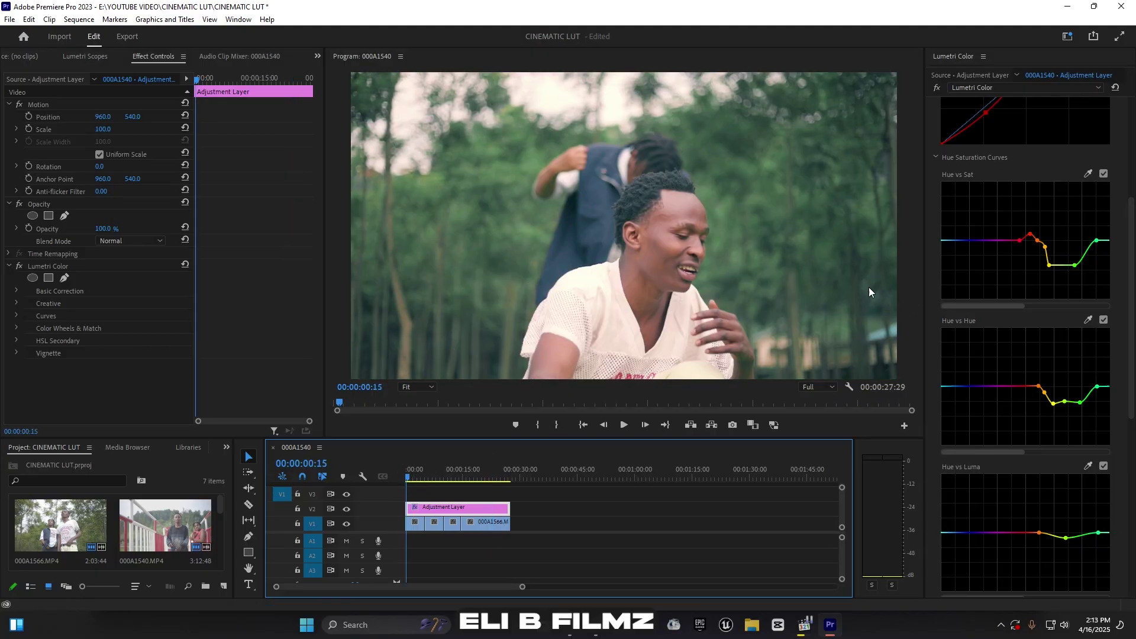
{"action": "key", "text": "space"}
- Add midtone and shadow points to the white master RGB curve and pull the shadow point down slightly
{"action": "scroll", "coordinate": [1018, 207], "scroll_direction": "up", "scroll_amount": 5}
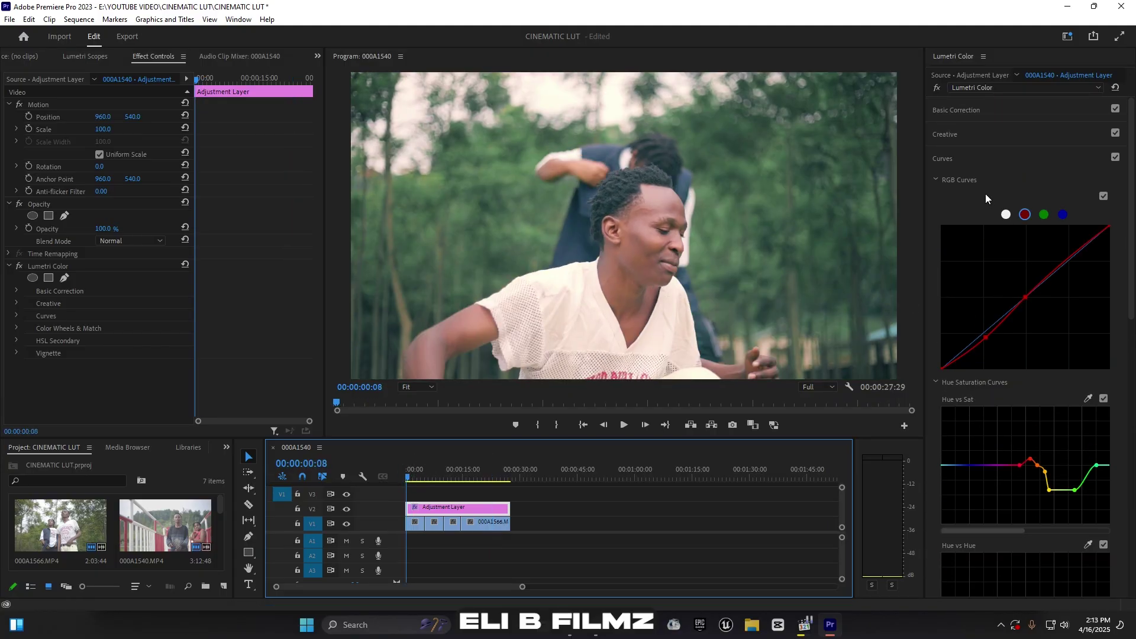
{"action": "left_click", "coordinate": [1006, 215]}
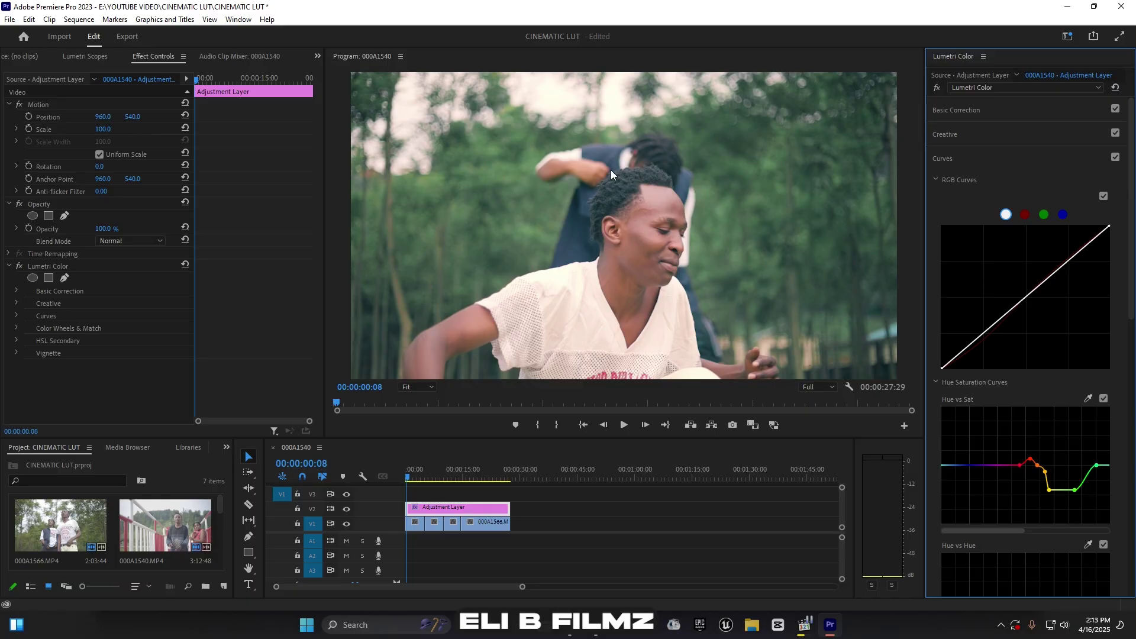
{"action": "left_click", "coordinate": [949, 159]}
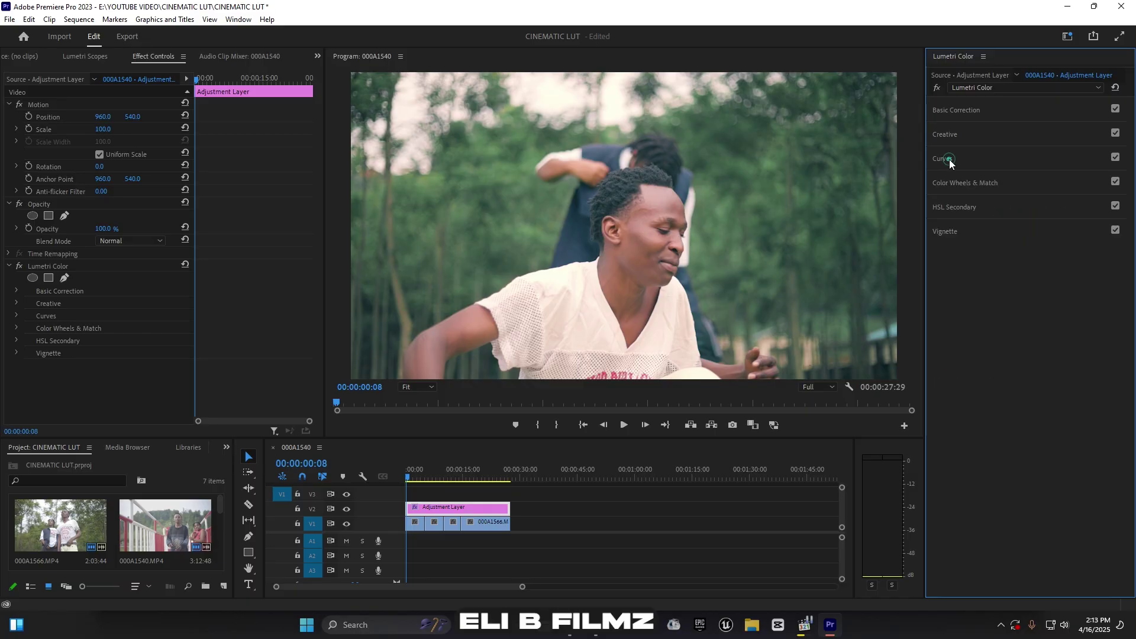
{"action": "left_click", "coordinate": [949, 159]}
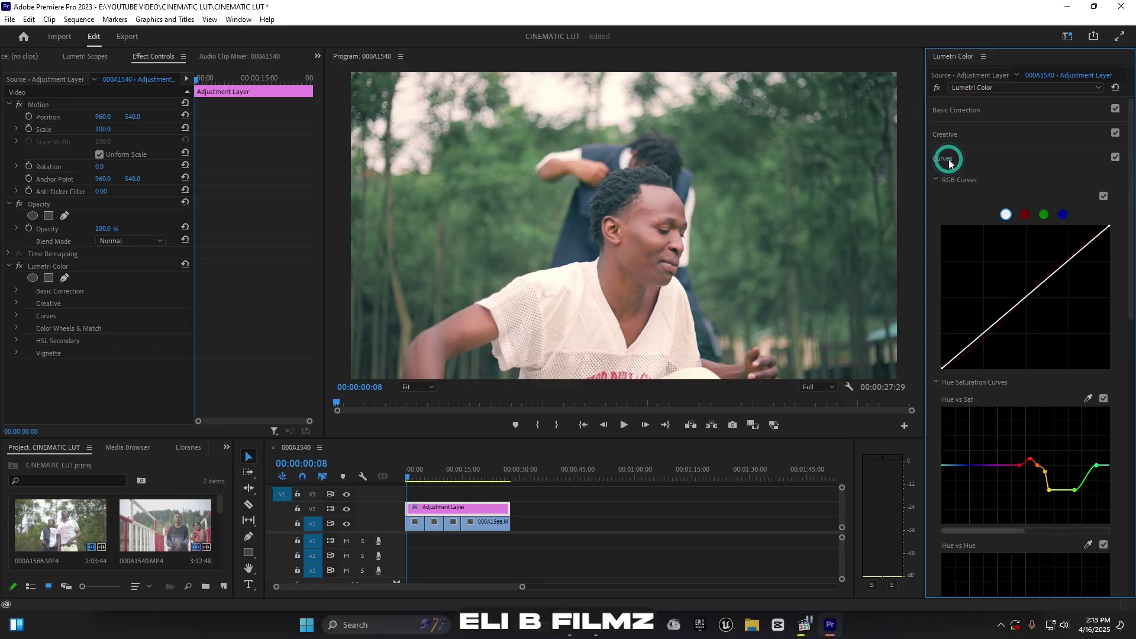
{"action": "left_click", "coordinate": [1027, 296]}
{"action": "left_click", "coordinate": [984, 335]}
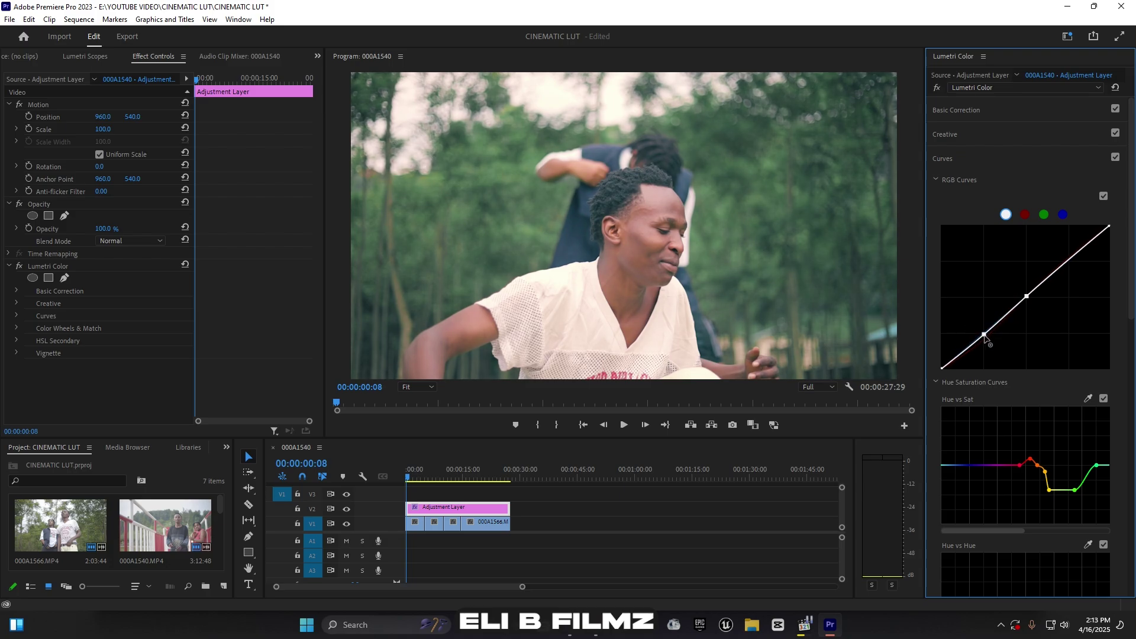
{"action": "left_click_drag", "start_coordinate": [984, 334], "coordinate": [983, 339]}
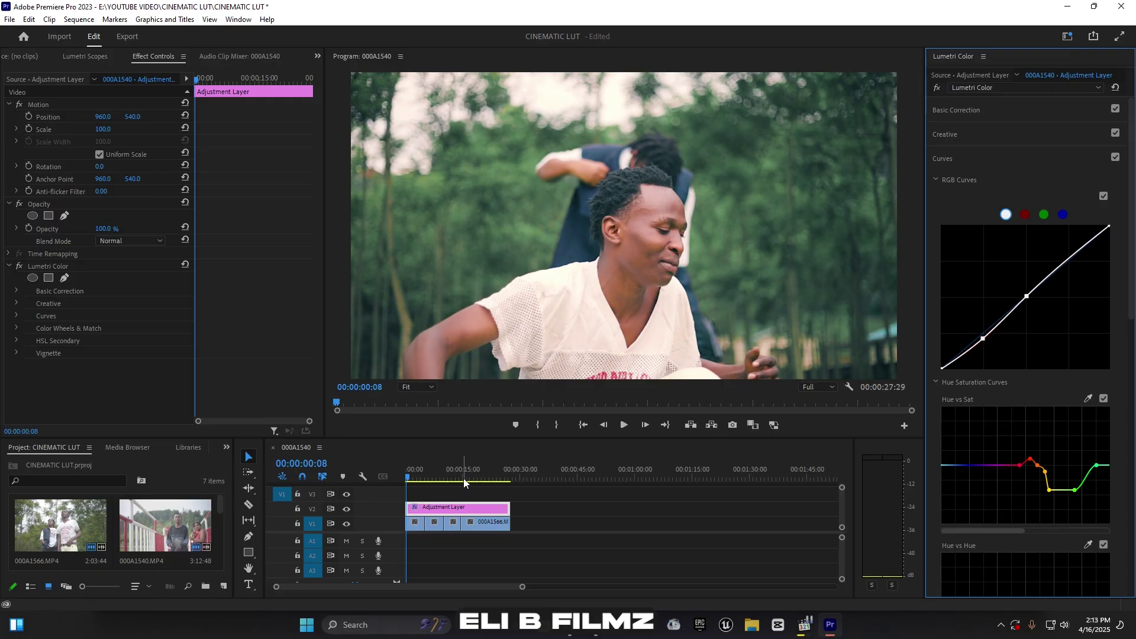
- Review the RGB curve adjustment on the bridge clip and on the first clip around 00:00:03:05
{"action": "left_click_drag", "start_coordinate": [465, 477], "coordinate": [437, 464]}
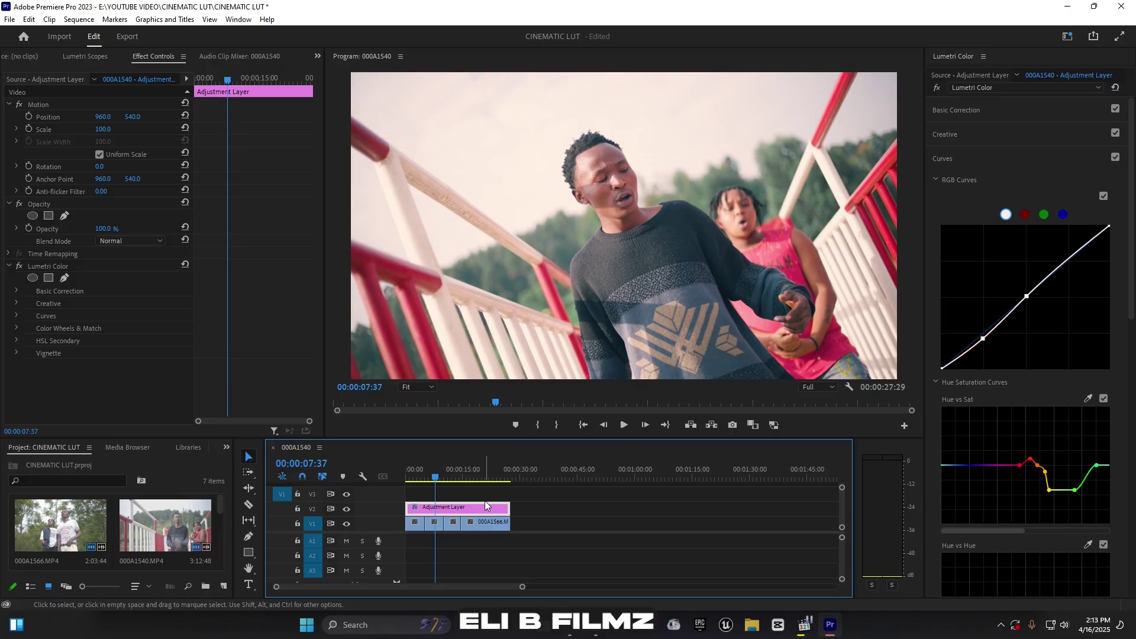
{"action": "left_click", "coordinate": [414, 472]}
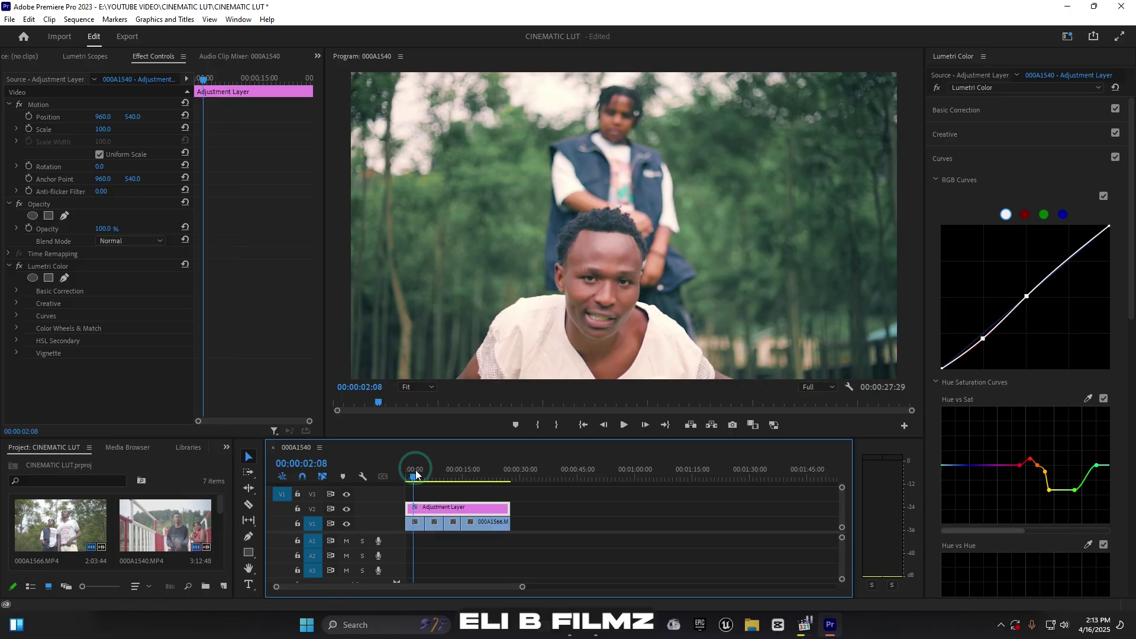
{"action": "left_click", "coordinate": [420, 479]}
{"action": "left_click", "coordinate": [418, 476]}
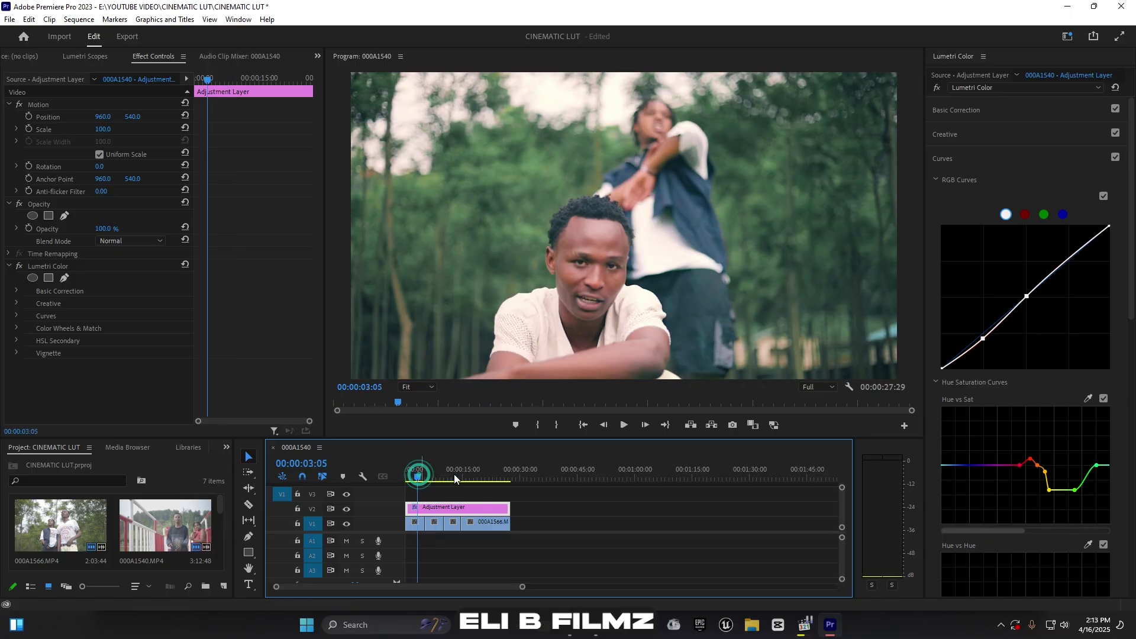
- In the Hue vs Luma curve, sample the front man's skin tone and raise the red point slightly
{"action": "left_click", "coordinate": [952, 157]}
{"action": "left_click", "coordinate": [953, 157]}
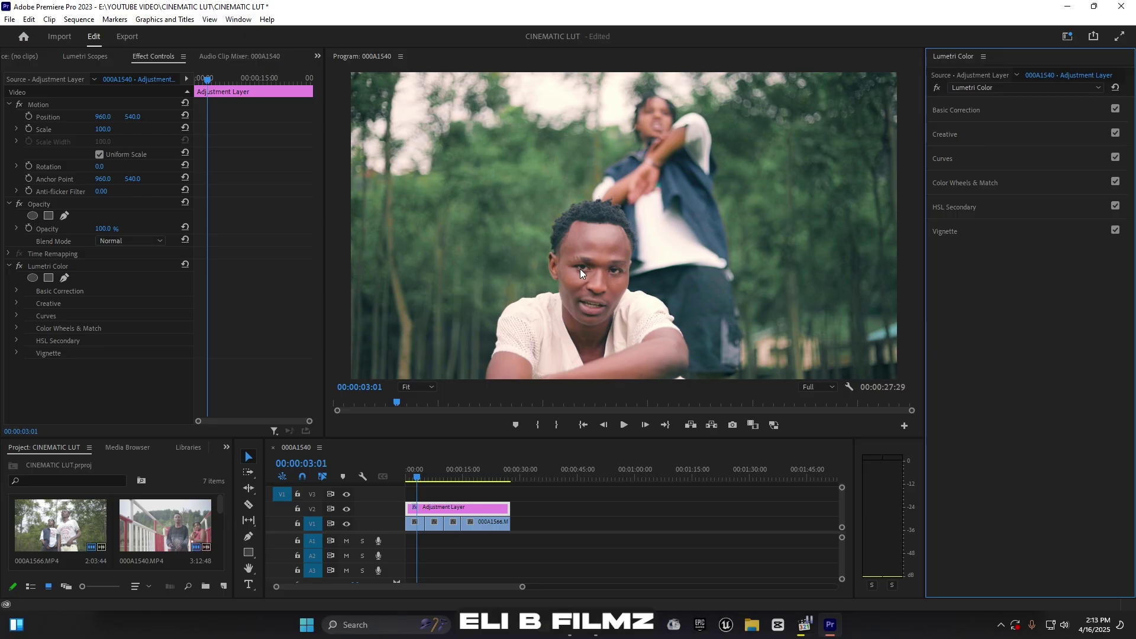
{"action": "left_click", "coordinate": [946, 161]}
{"action": "scroll", "coordinate": [1032, 432], "scroll_direction": "down", "scroll_amount": 6}
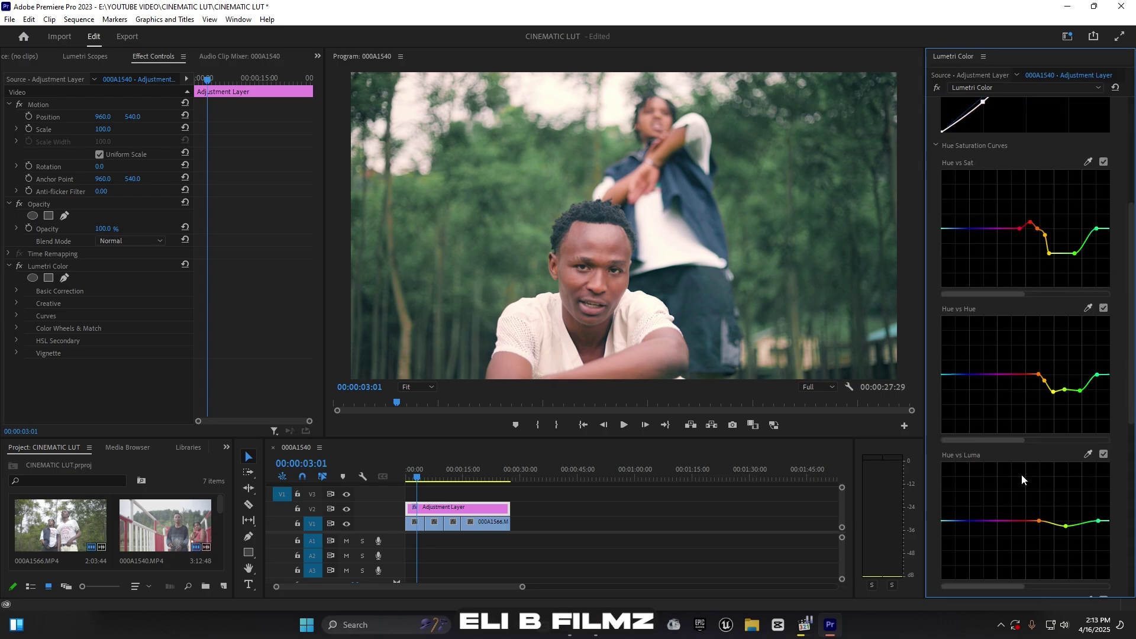
{"action": "scroll", "coordinate": [1022, 480], "scroll_direction": "down", "scroll_amount": 1}
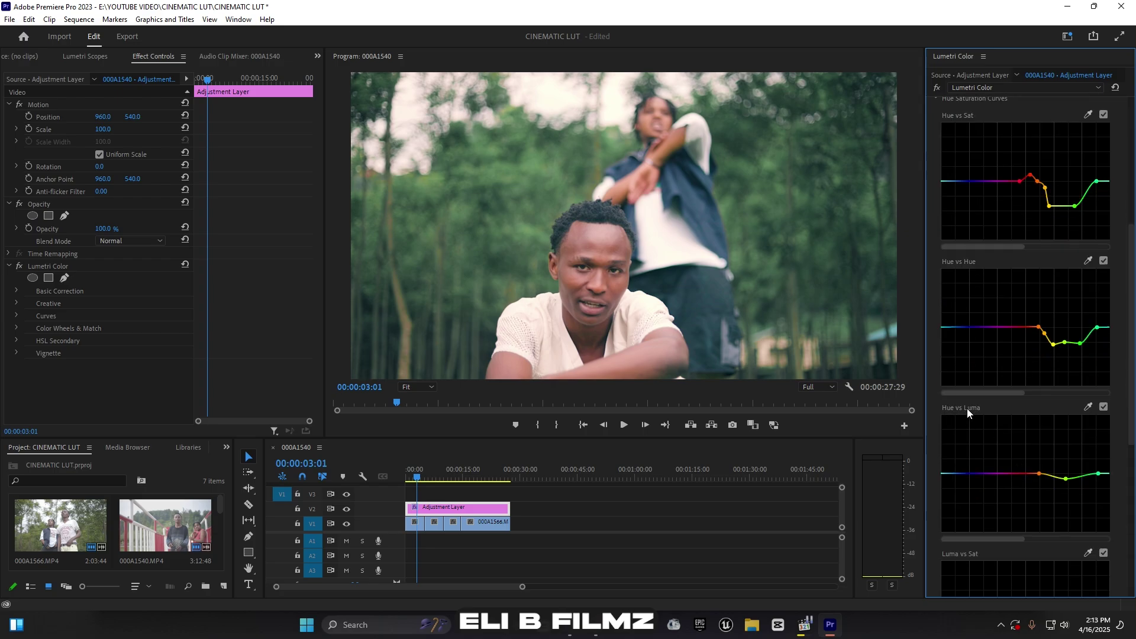
{"action": "left_click", "coordinate": [1088, 407]}
{"action": "left_click", "coordinate": [575, 282]}
{"action": "left_click_drag", "start_coordinate": [1029, 474], "coordinate": [1030, 469]}
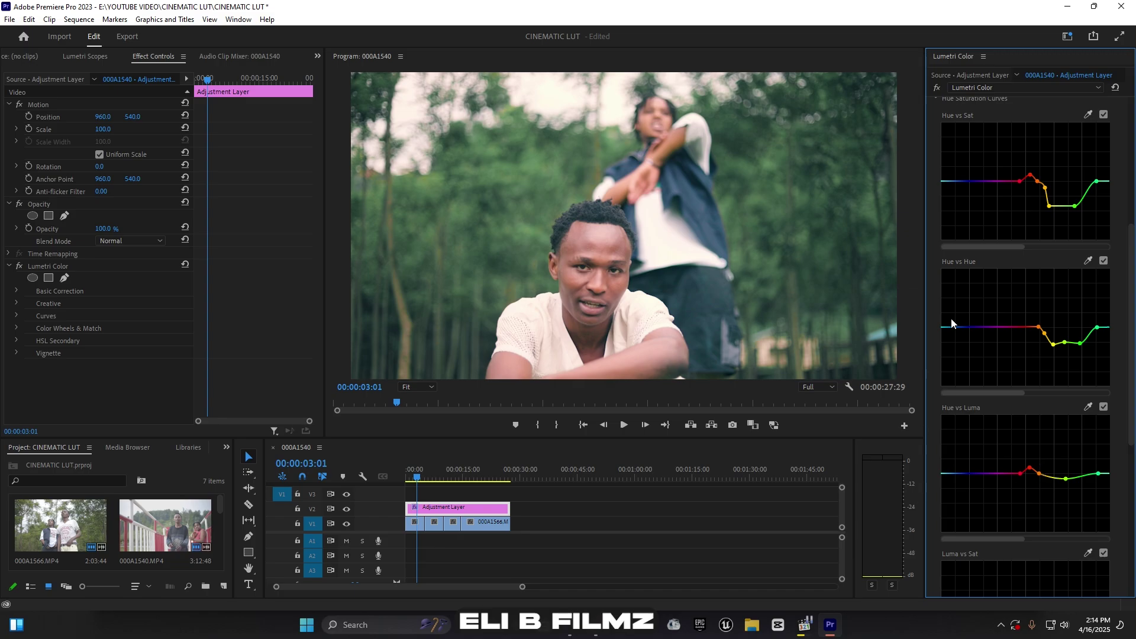
- In HSL Secondary, key the red preset color, show the Color/Gray mask and set Blur to 6.2
{"action": "scroll", "coordinate": [964, 306], "scroll_direction": "up", "scroll_amount": 5}
{"action": "left_click", "coordinate": [951, 157]}
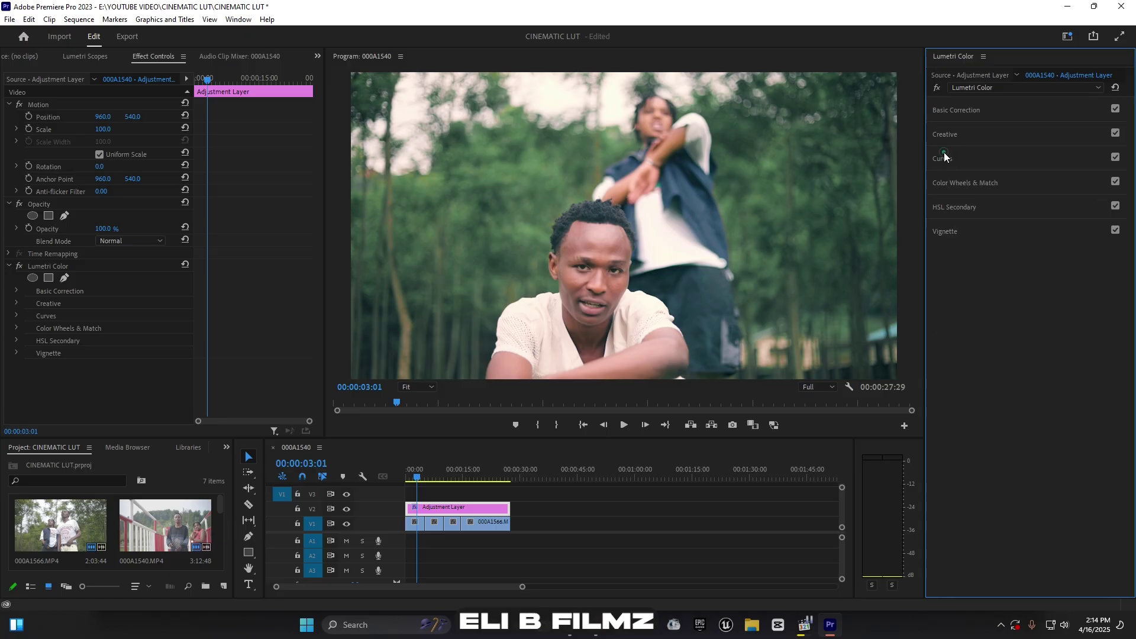
{"action": "left_click", "coordinate": [958, 208]}
{"action": "left_click", "coordinate": [959, 213]}
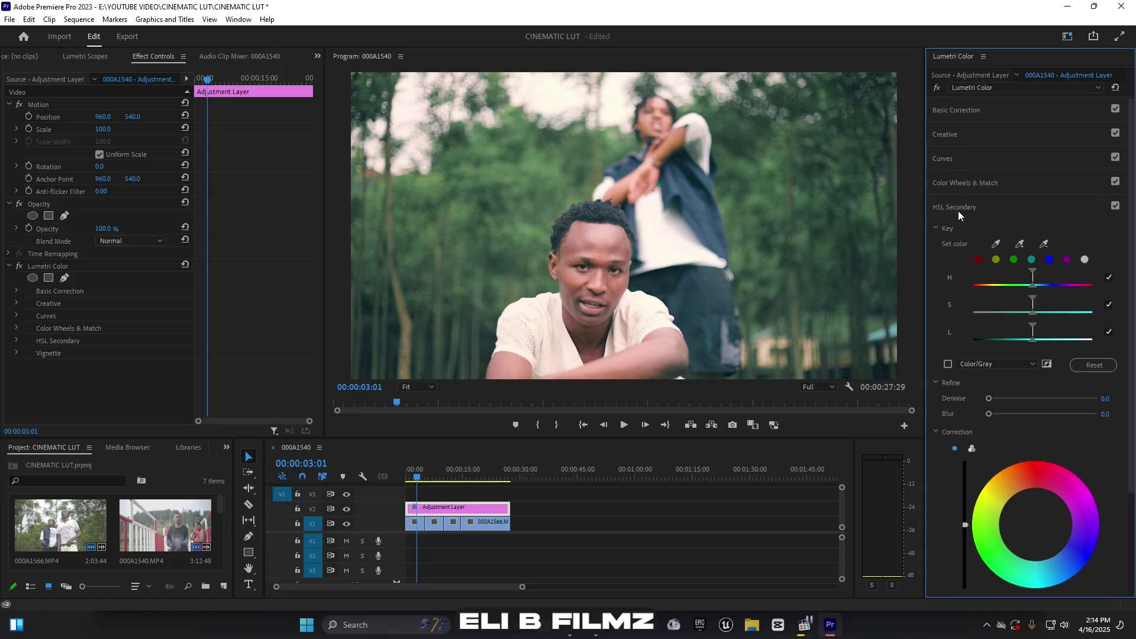
{"action": "left_click", "coordinate": [979, 260]}
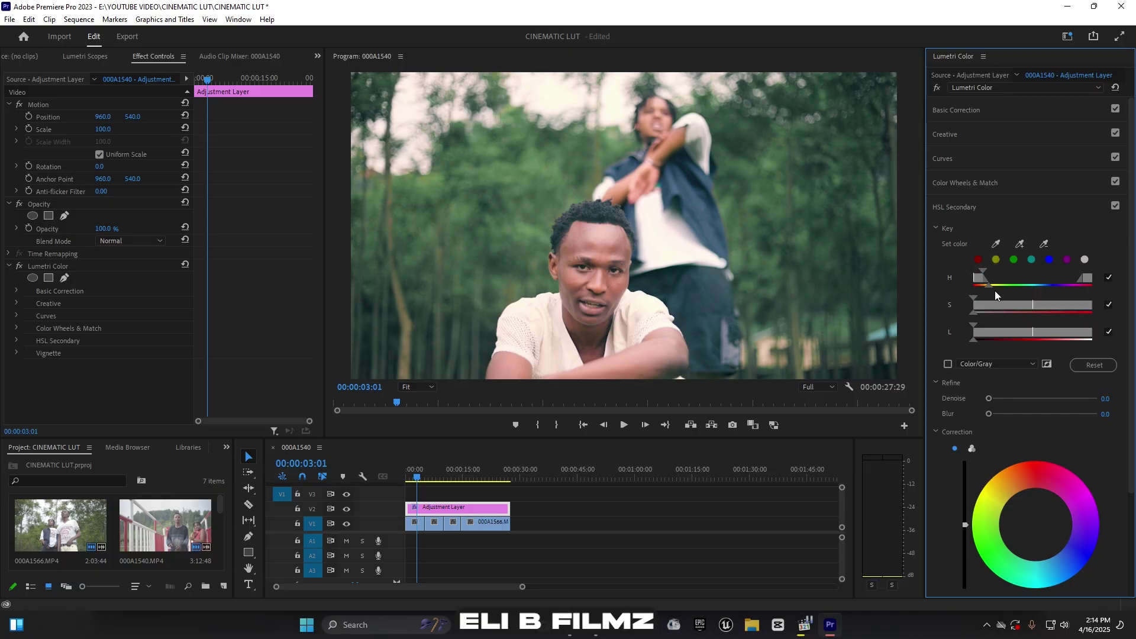
{"action": "left_click", "coordinate": [949, 364]}
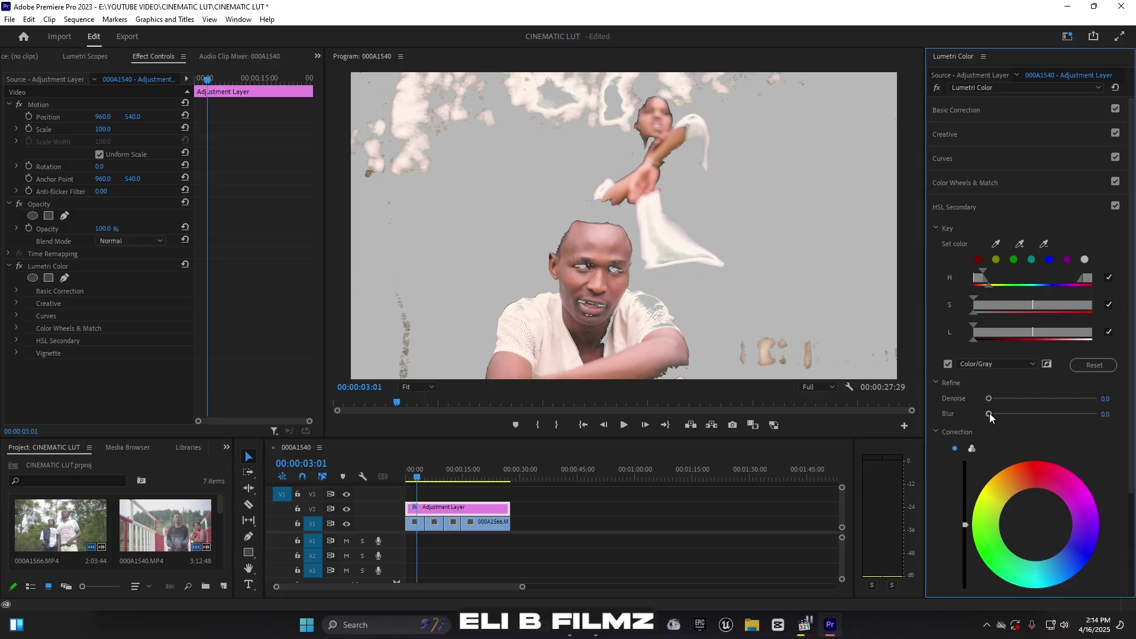
{"action": "left_click_drag", "start_coordinate": [989, 414], "coordinate": [1013, 417]}
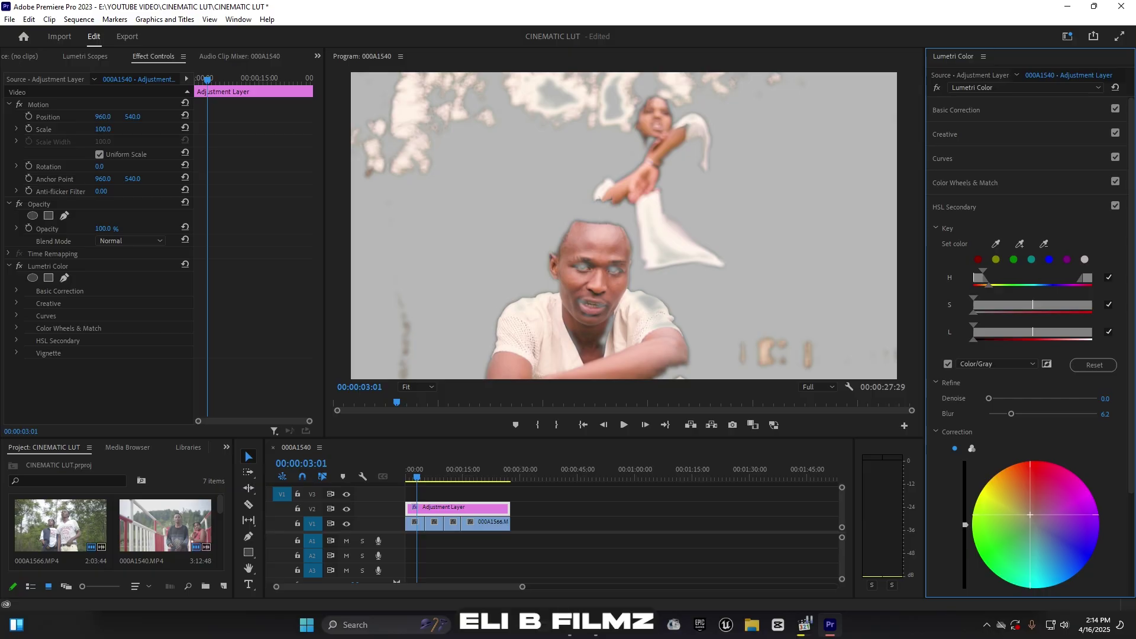
- Tint the HSL Secondary correction wheel slightly toward red-orange, hide the mask and raise the keyed skin's brightness slightly
{"action": "left_click", "coordinate": [965, 524]}
{"action": "left_click_drag", "start_coordinate": [966, 526], "coordinate": [966, 510]}
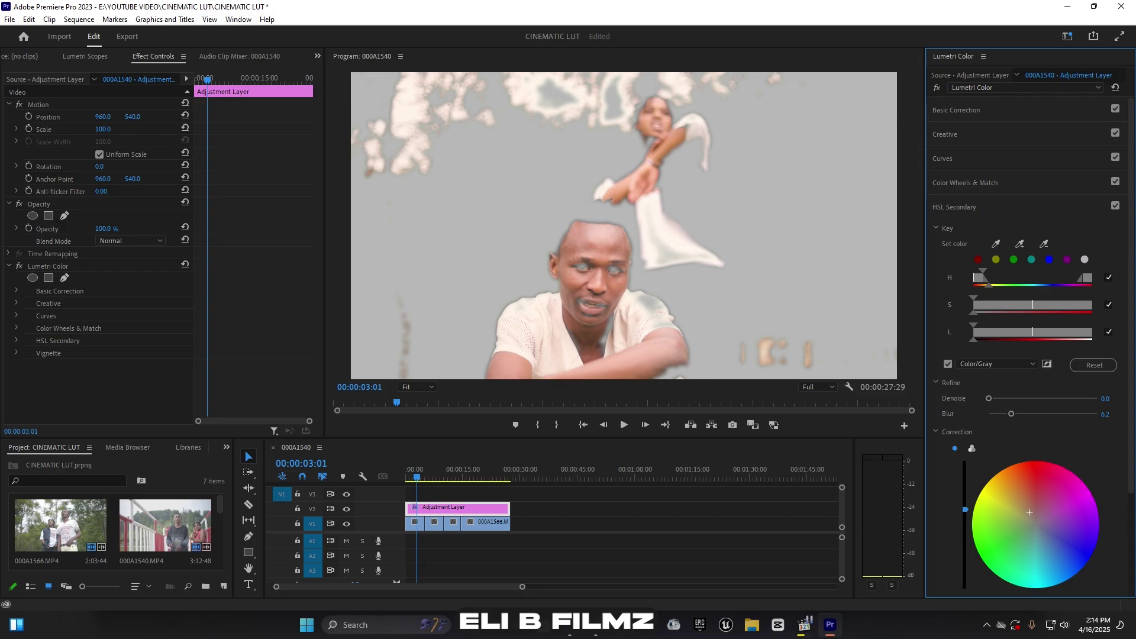
{"action": "left_click", "coordinate": [949, 364]}
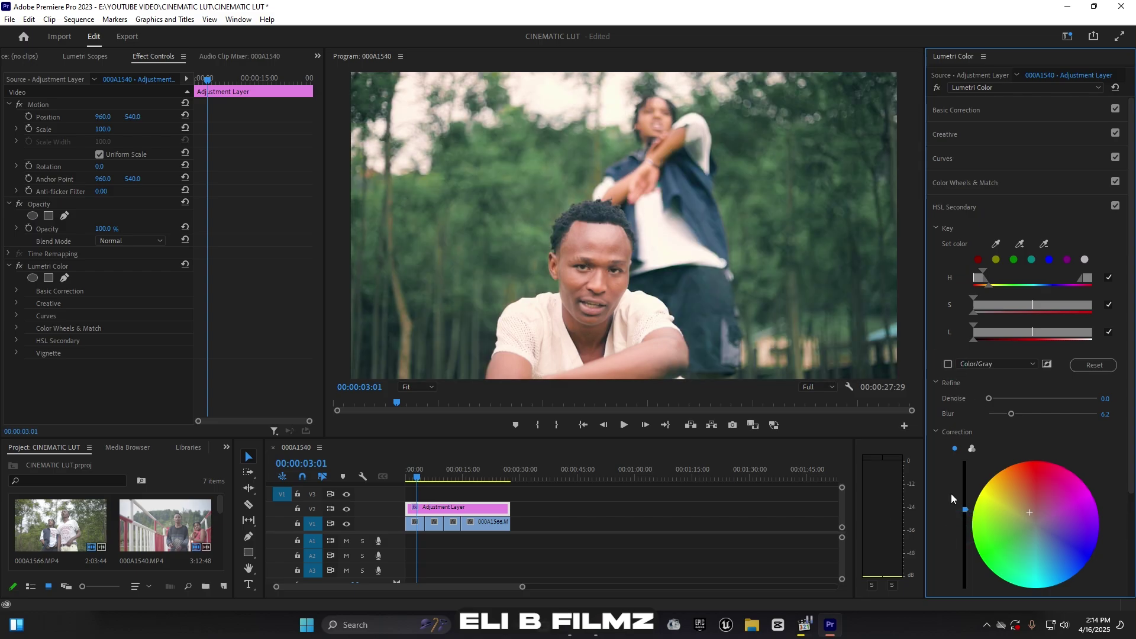
{"action": "mouse_move", "coordinate": [965, 517]}
{"action": "left_mouse_down"}
{"action": "mouse_move", "coordinate": [965, 531]}
{"action": "mouse_move", "coordinate": [965, 480]}
{"action": "mouse_move", "coordinate": [965, 510]}
{"action": "left_mouse_up"}
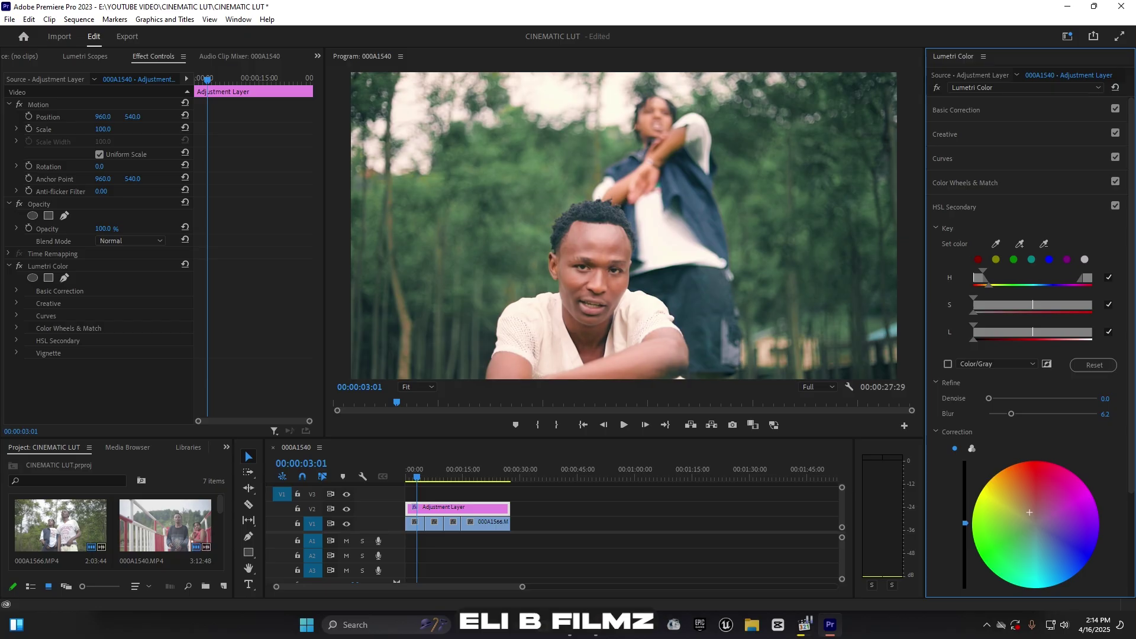
{"action": "left_click_drag", "start_coordinate": [965, 523], "coordinate": [965, 520]}
- Set the HSL Secondary correction's Temperature to 5.4 and Sharpen to 22.0
{"action": "scroll", "coordinate": [1026, 414], "scroll_direction": "down", "scroll_amount": 4}
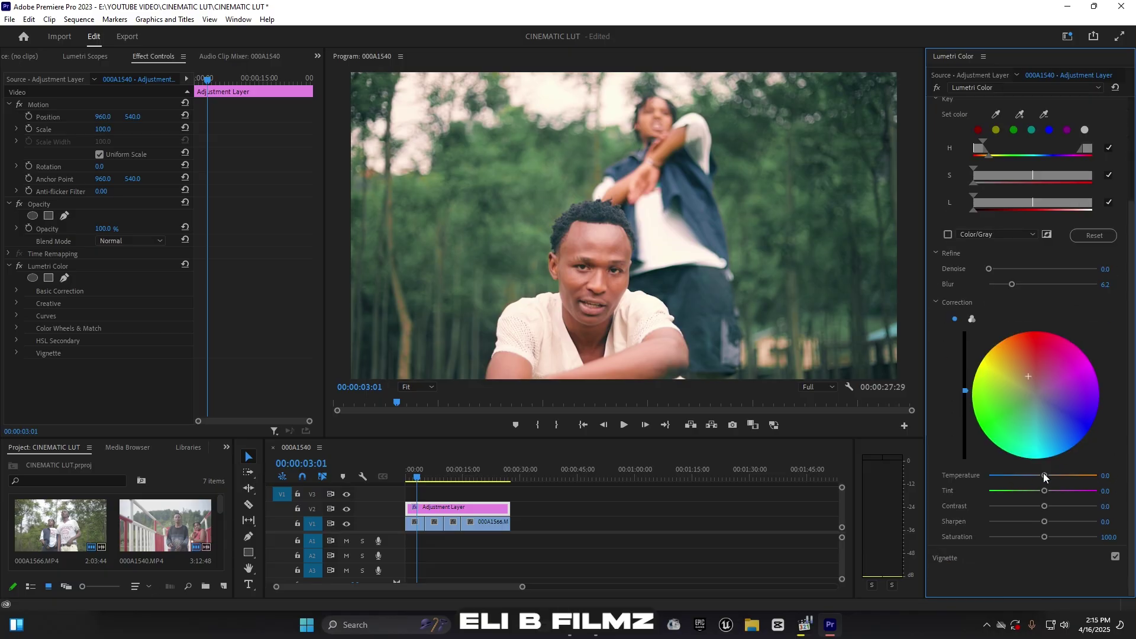
{"action": "left_click_drag", "start_coordinate": [1045, 475], "coordinate": [1048, 480]}
{"action": "mouse_move", "coordinate": [1044, 521]}
{"action": "left_mouse_down"}
{"action": "mouse_move", "coordinate": [1072, 523]}
{"action": "mouse_move", "coordinate": [1055, 537]}
{"action": "left_mouse_up"}
- Review the skin tone correction across all the clips, stopping at 00:00:06:40 on the bridge clip
{"action": "left_click", "coordinate": [444, 471]}
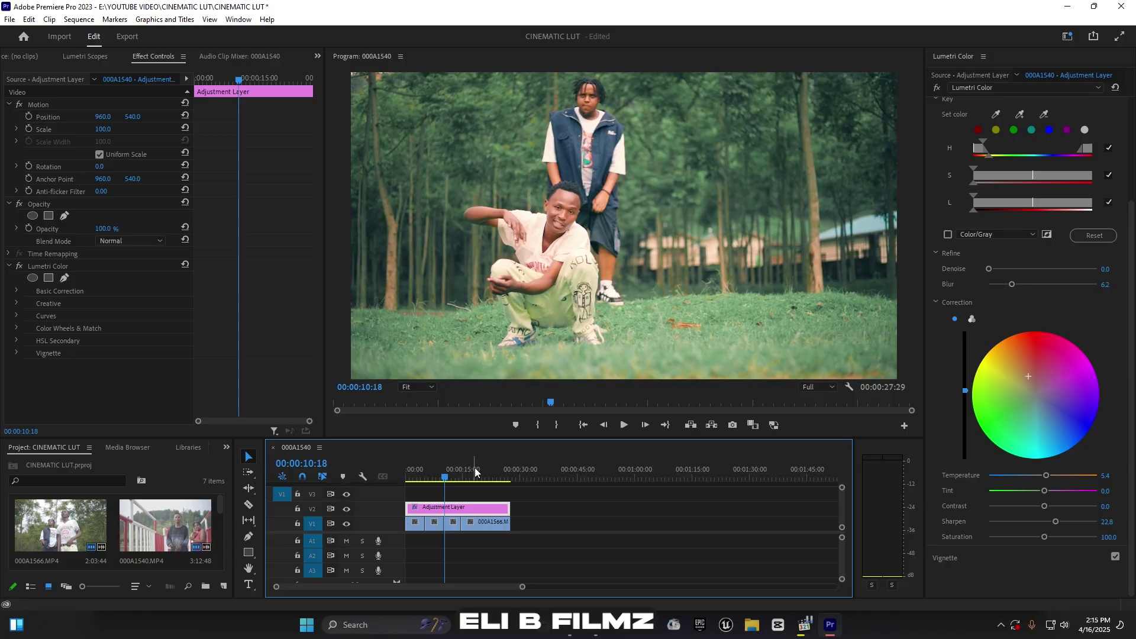
{"action": "left_click_drag", "start_coordinate": [475, 470], "coordinate": [494, 473]}
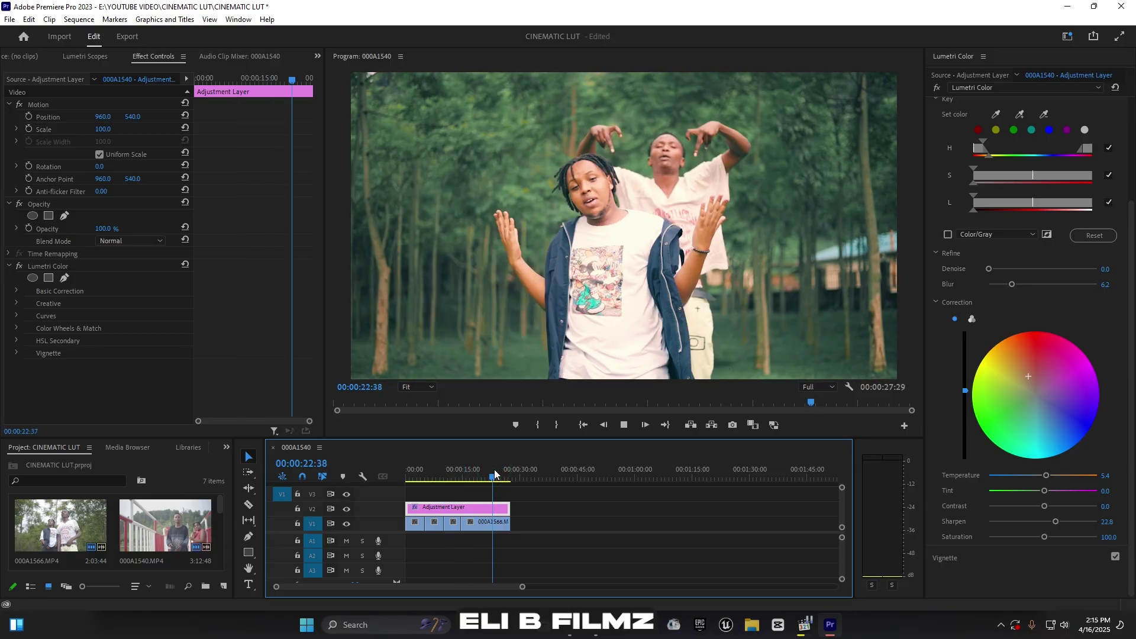
{"action": "left_click", "coordinate": [454, 471]}
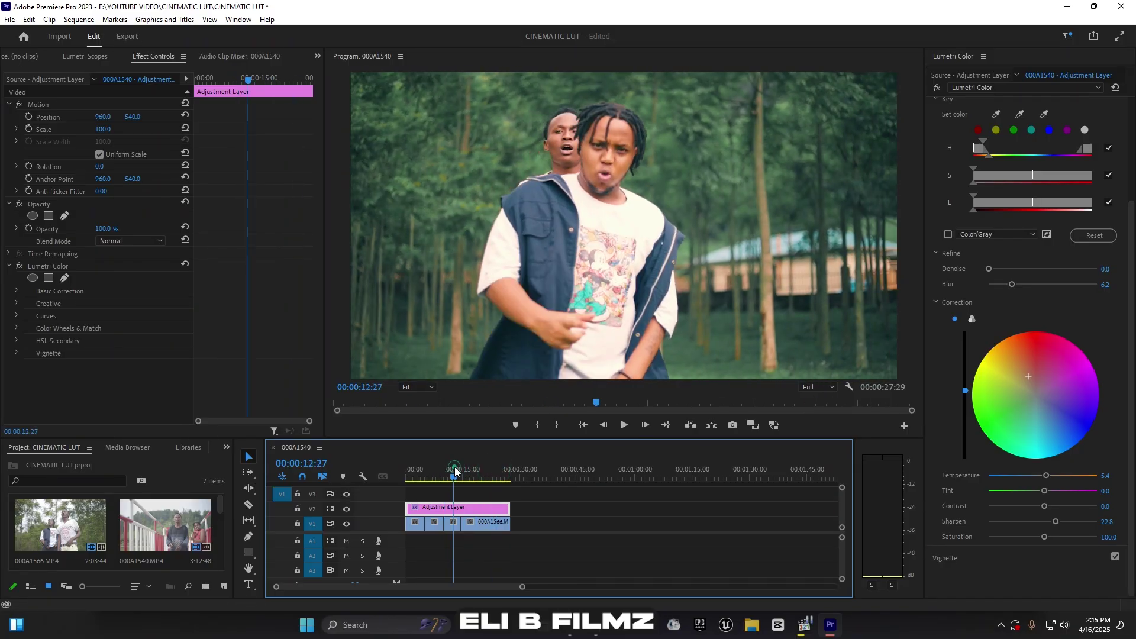
{"action": "left_click", "coordinate": [472, 470]}
{"action": "left_click", "coordinate": [430, 471]}
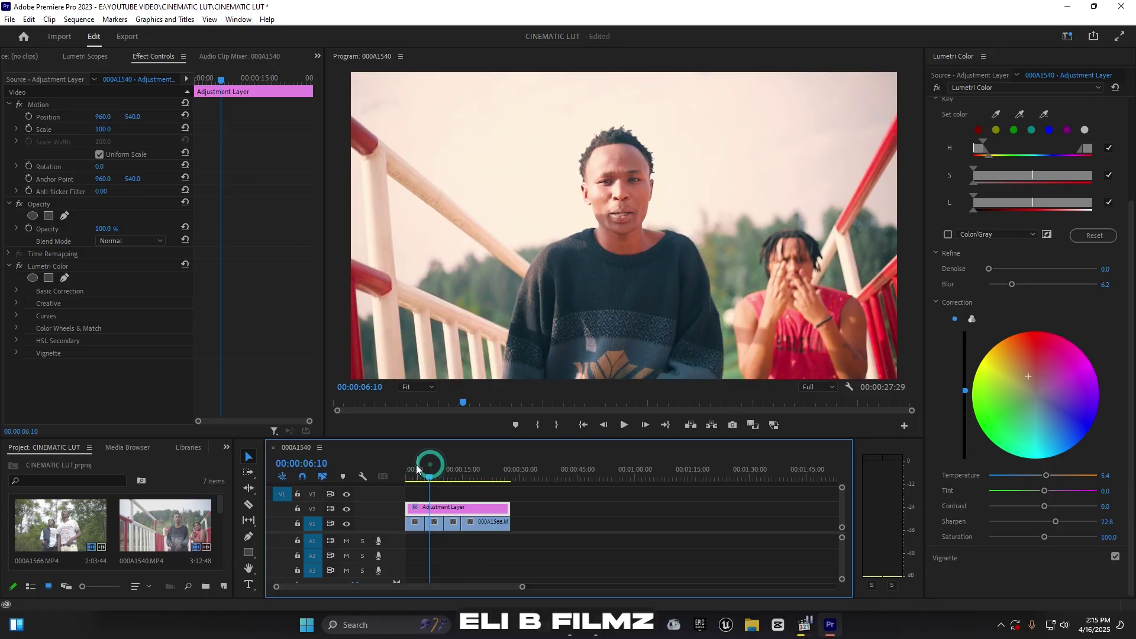
{"action": "left_click", "coordinate": [417, 471]}
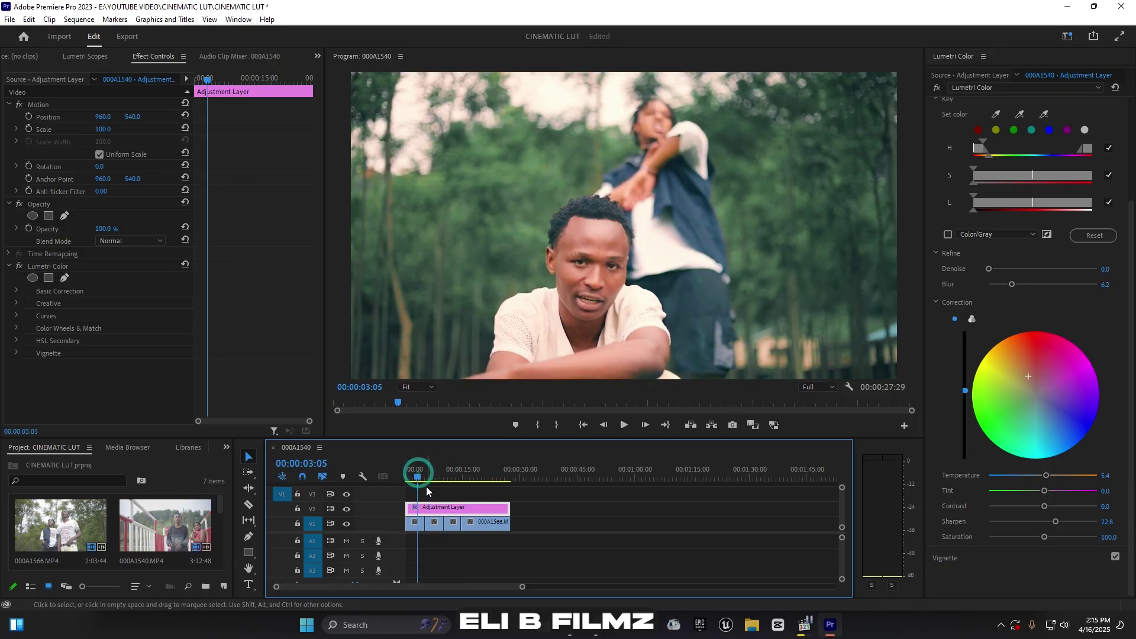
{"action": "left_click", "coordinate": [431, 472]}
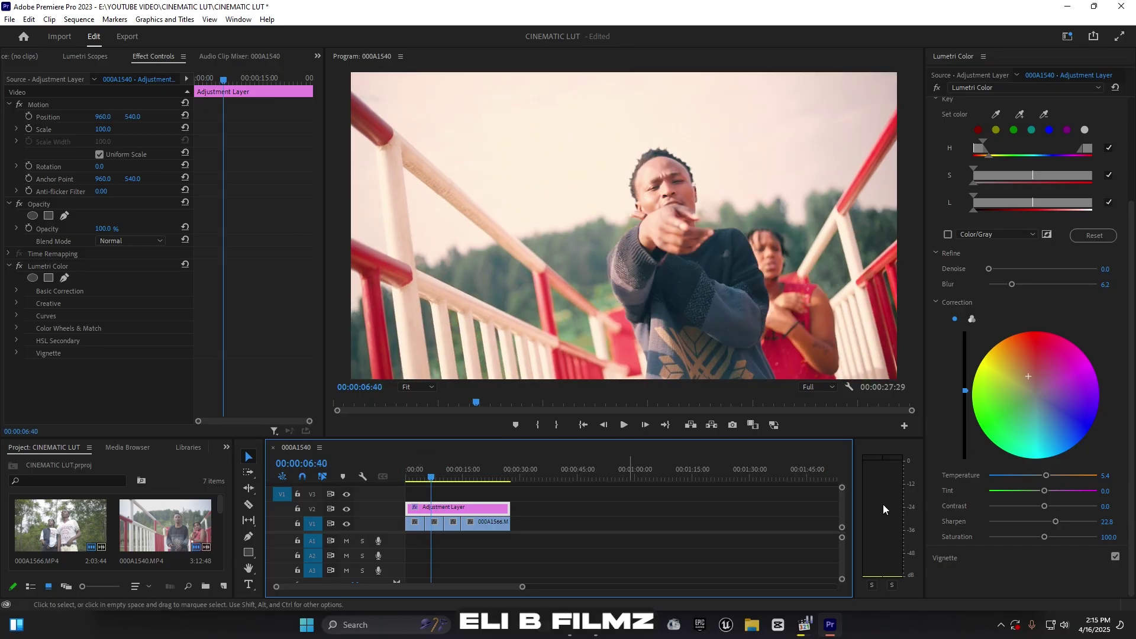
- Lower the brightness of the HSL Secondary correction wheel very slightly and check the first and later clips
{"action": "left_click", "coordinate": [968, 393]}
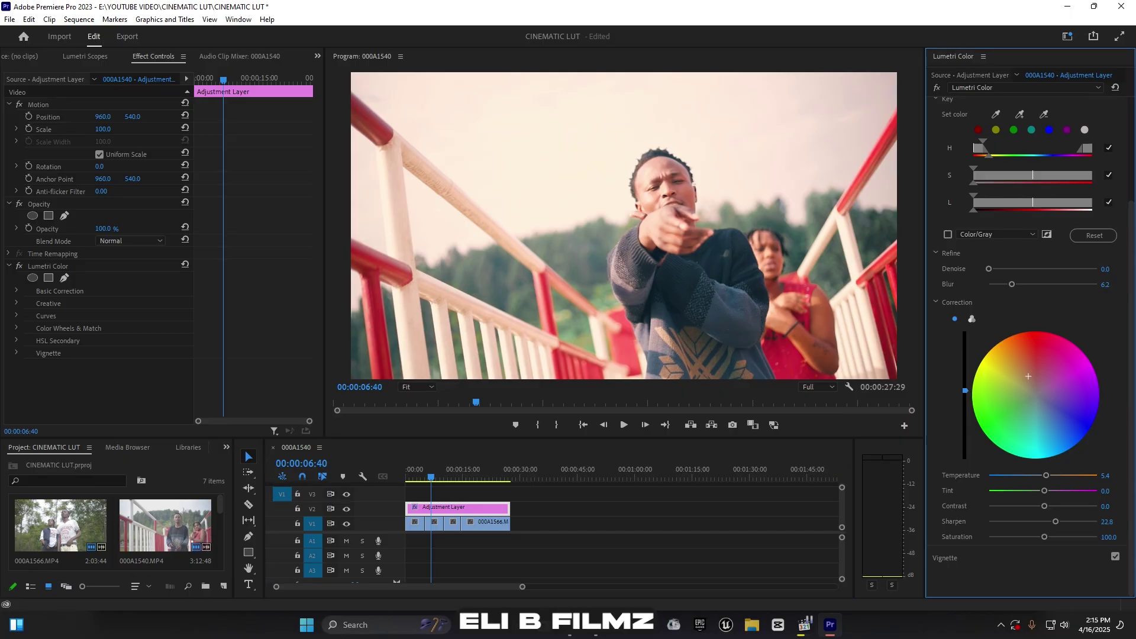
{"action": "left_click", "coordinate": [966, 392]}
{"action": "left_click", "coordinate": [414, 474]}
{"action": "left_click", "coordinate": [443, 473]}
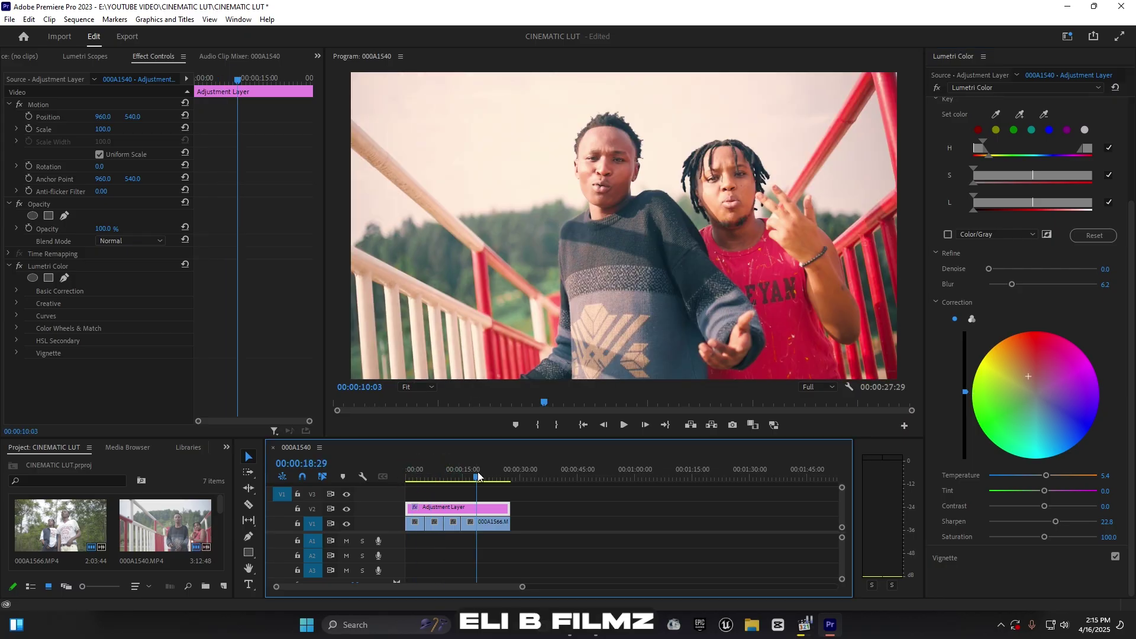
- Split the adjustment layer at the start and end of the 000A1540.MP4 bridge clip
{"action": "left_click", "coordinate": [475, 473]}
{"action": "left_click", "coordinate": [493, 473]}
{"action": "left_click", "coordinate": [451, 472]}
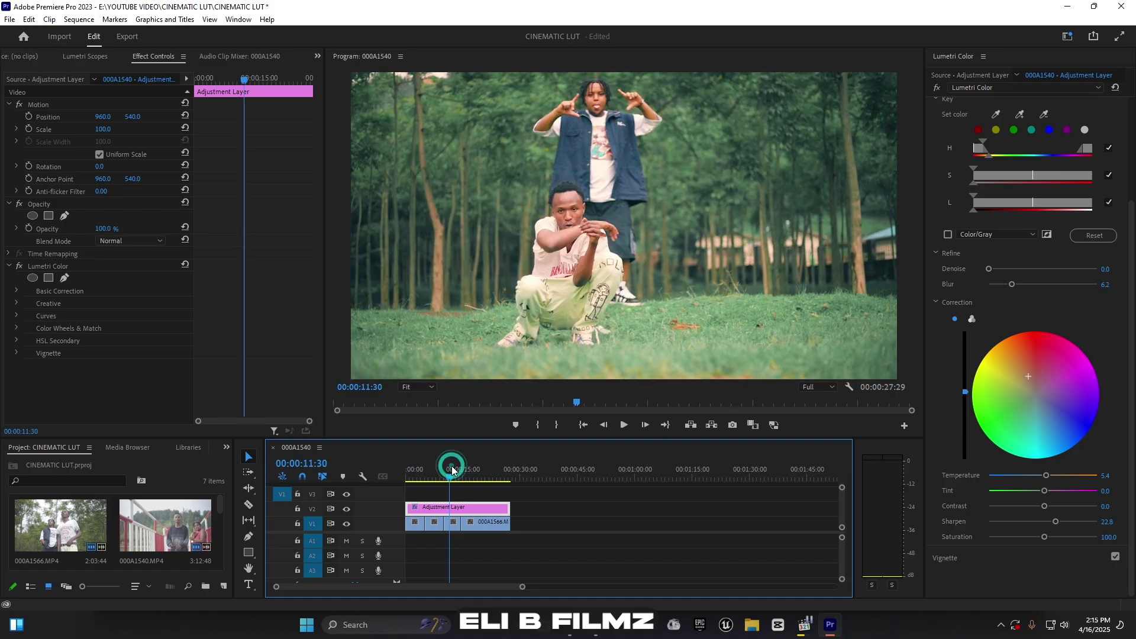
{"action": "left_click", "coordinate": [440, 472]}
{"action": "key", "text": "c"}
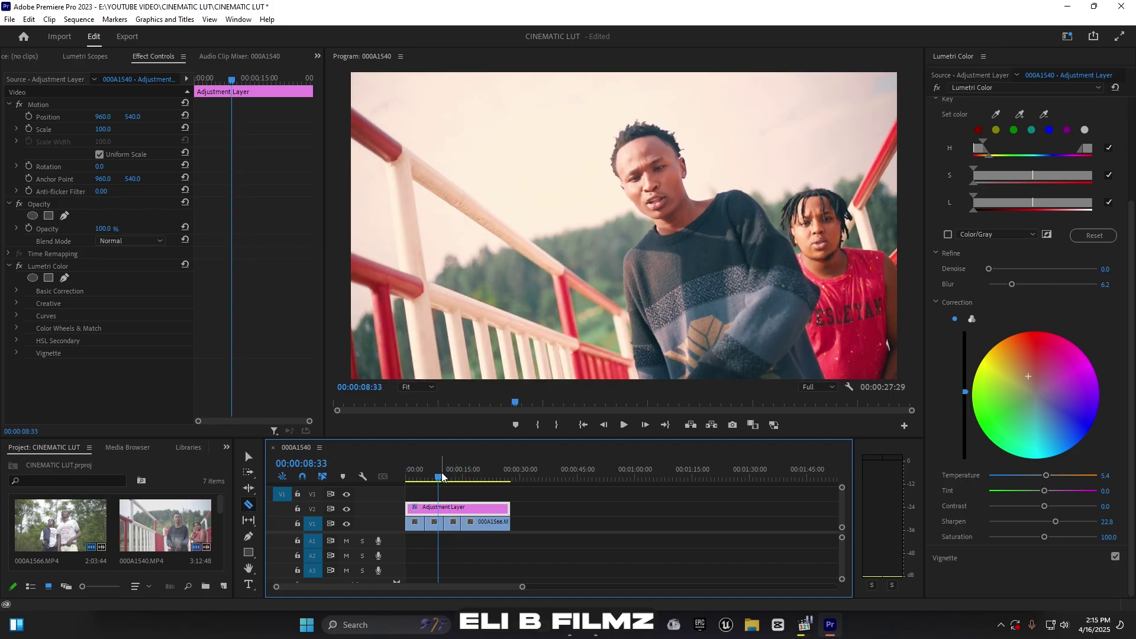
{"action": "left_click", "coordinate": [424, 510]}
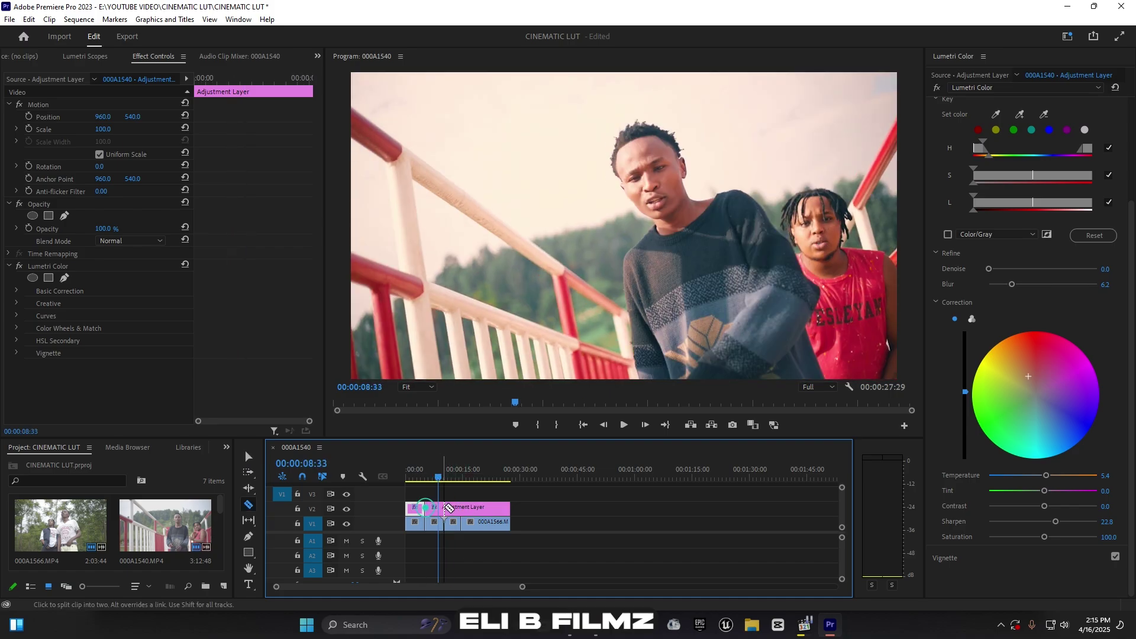
{"action": "left_click", "coordinate": [444, 507]}
- Set Highlights to 1.1 and Exposure to -0.2 in Basic Correction for the adjustment layer segment over the bridge clip
{"action": "key", "text": "b"}
{"action": "left_click_drag", "start_coordinate": [521, 586], "coordinate": [394, 586]}
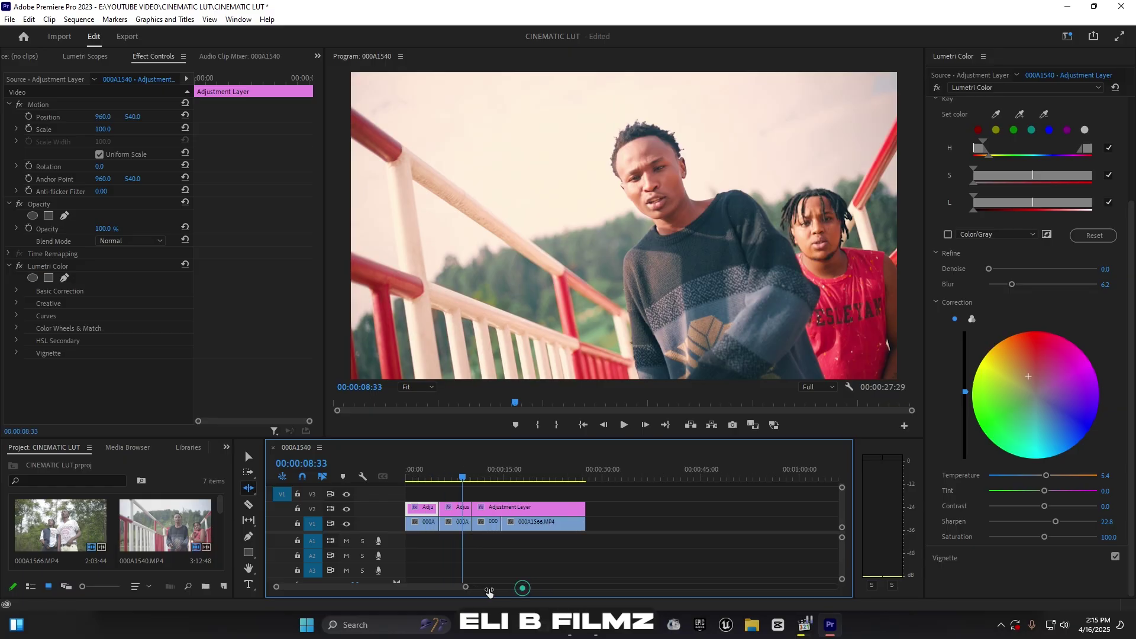
{"action": "key", "text": "v"}
{"action": "left_click", "coordinate": [560, 510]}
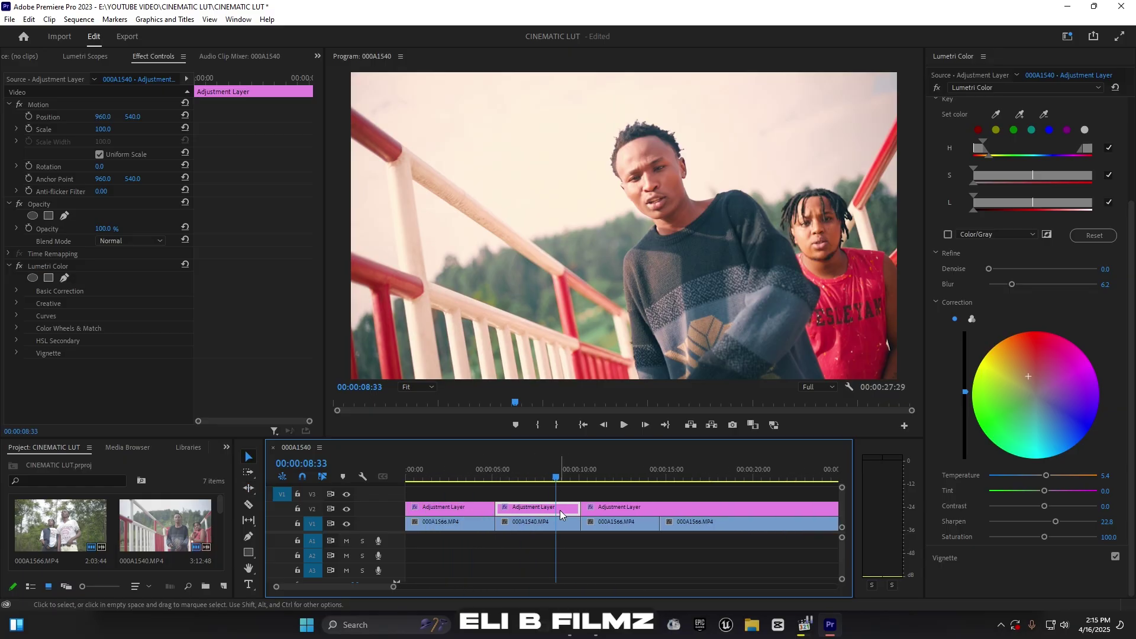
{"action": "scroll", "coordinate": [988, 178], "scroll_direction": "up", "scroll_amount": 3}
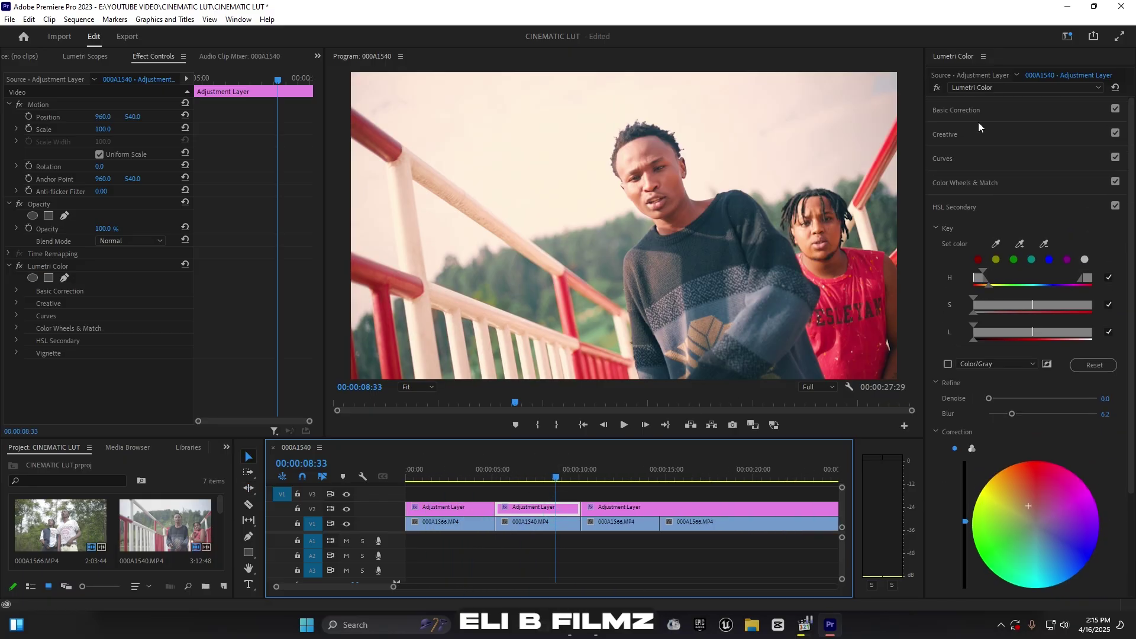
{"action": "left_click", "coordinate": [974, 112]}
{"action": "left_click", "coordinate": [970, 110]}
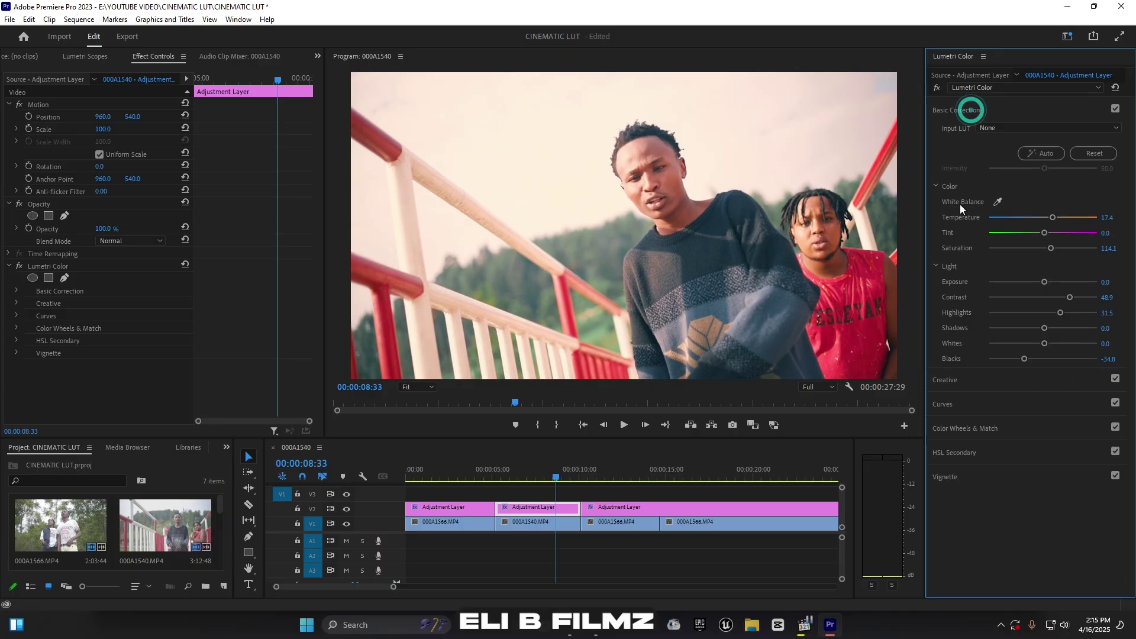
{"action": "left_click_drag", "start_coordinate": [1058, 315], "coordinate": [1042, 286]}
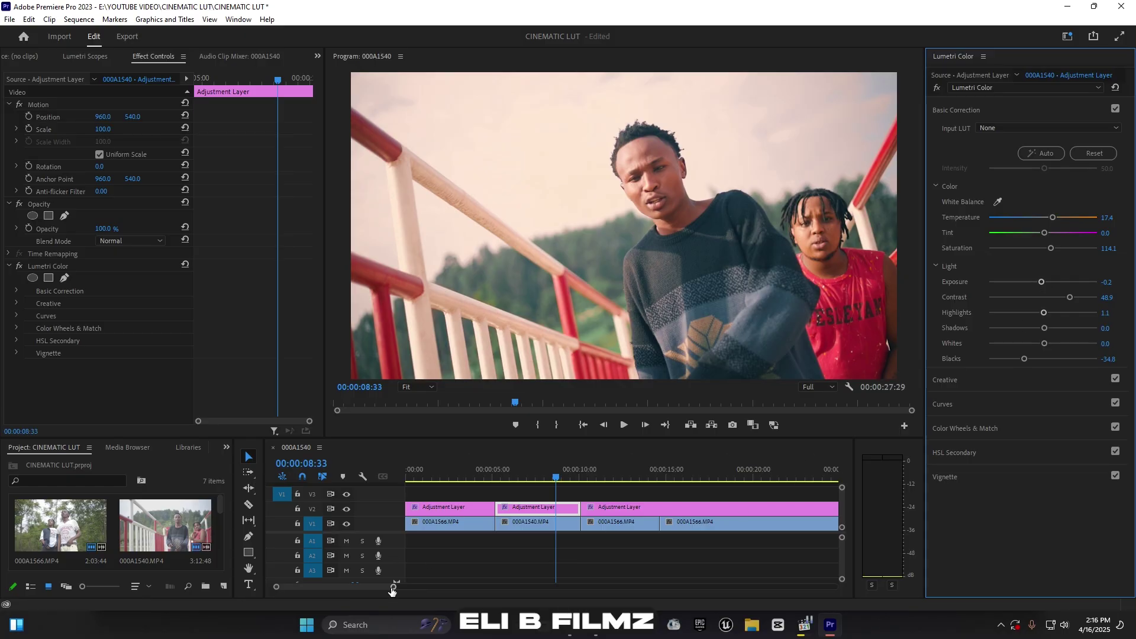
- Compare the forest clip at 00:00:17:45 with HSL Secondary off and on in the last adjustment layer segment
{"action": "left_click_drag", "start_coordinate": [392, 590], "coordinate": [468, 588]}
{"action": "left_click", "coordinate": [487, 474]}
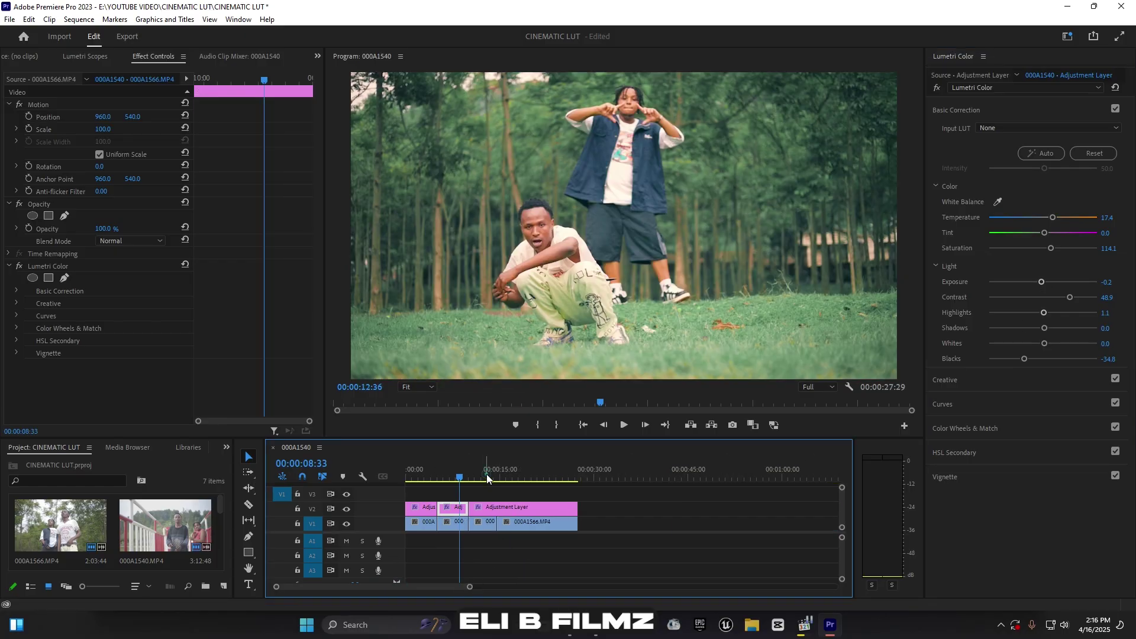
{"action": "left_click_drag", "start_coordinate": [491, 480], "coordinate": [519, 468]}
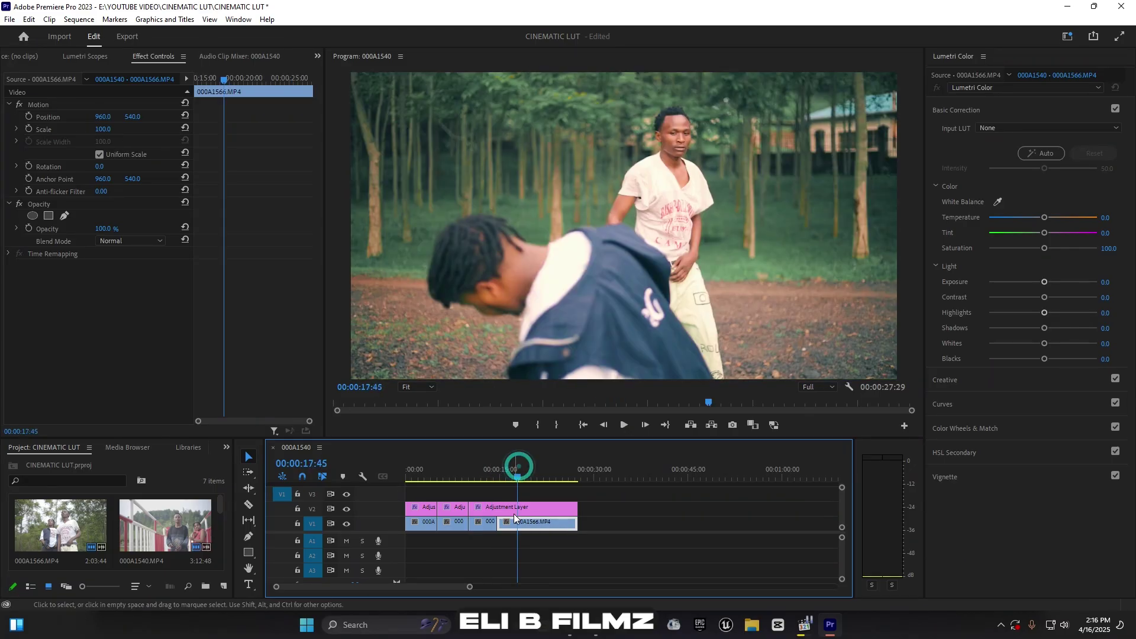
{"action": "left_click", "coordinate": [514, 509]}
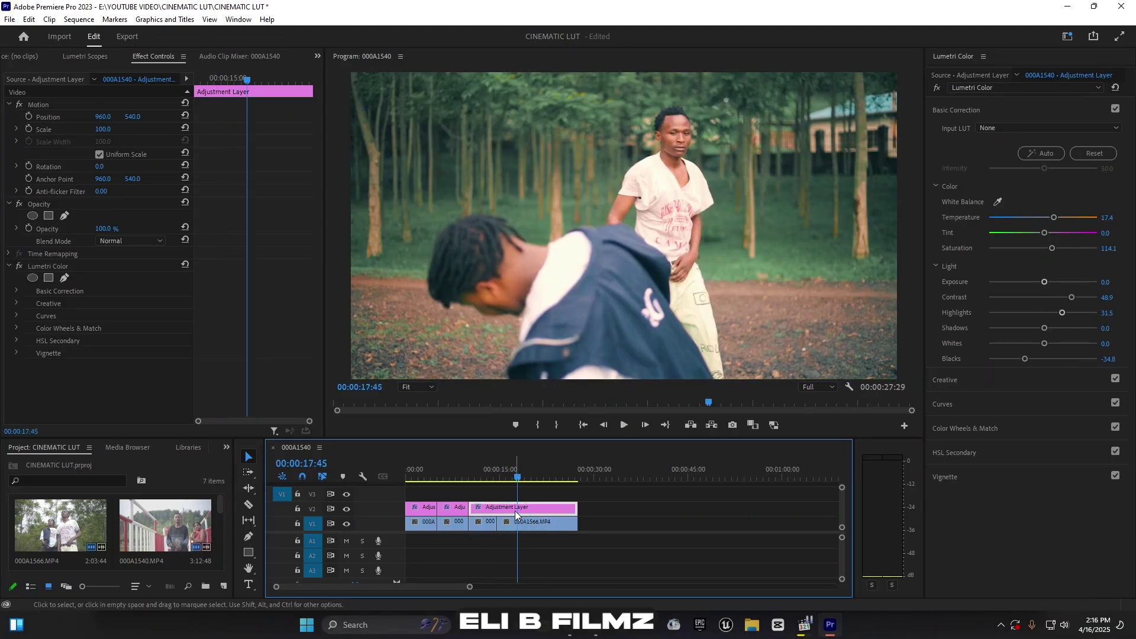
{"action": "left_click", "coordinate": [947, 109]}
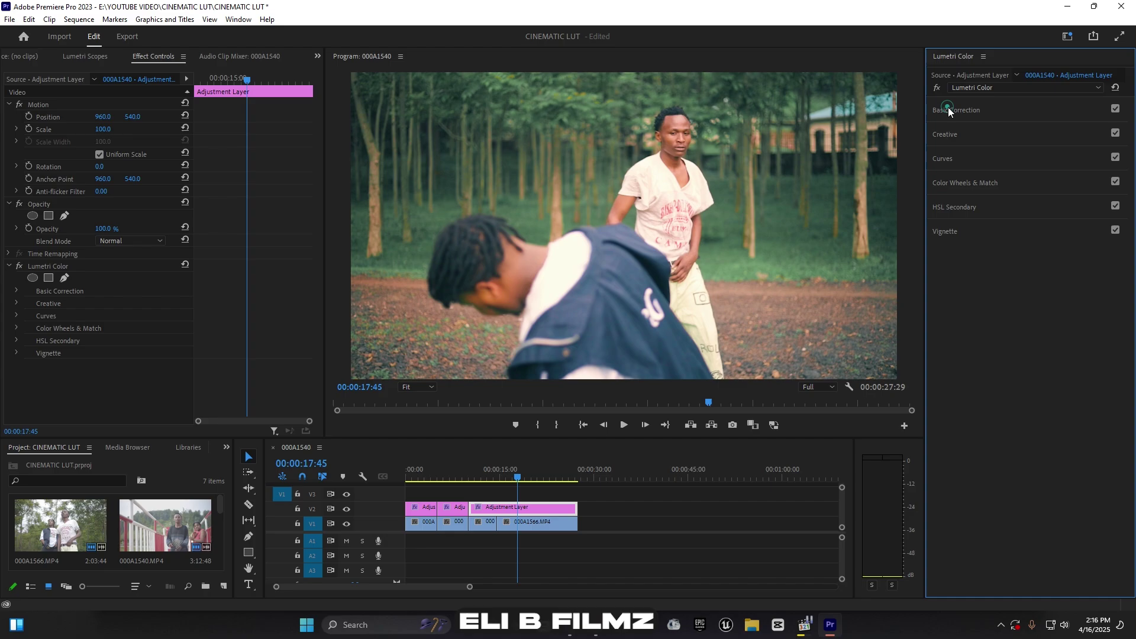
{"action": "left_click", "coordinate": [1116, 205]}
{"action": "left_click", "coordinate": [1116, 206]}
{"action": "left_click", "coordinate": [1114, 206]}
{"action": "left_click", "coordinate": [975, 212]}
{"action": "left_click", "coordinate": [974, 213]}
{"action": "left_click", "coordinate": [1115, 206]}
- Nudge the last segment's HSL Secondary correction wheel very slightly toward orange and check the later and opening clips
{"action": "left_click", "coordinate": [958, 211]}
{"action": "scroll", "coordinate": [1044, 414], "scroll_direction": "down", "scroll_amount": 3}
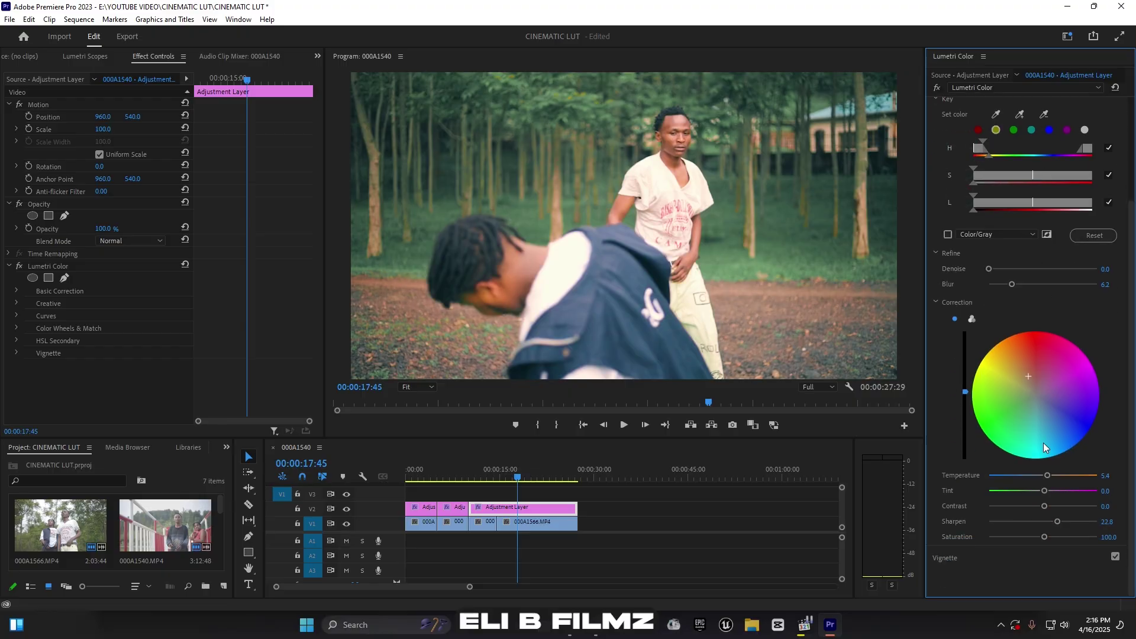
{"action": "mouse_move", "coordinate": [1029, 378]}
{"action": "left_mouse_down"}
{"action": "mouse_move", "coordinate": [1020, 359]}
{"action": "mouse_move", "coordinate": [1028, 377]}
{"action": "left_mouse_up"}
{"action": "left_click", "coordinate": [538, 475]}
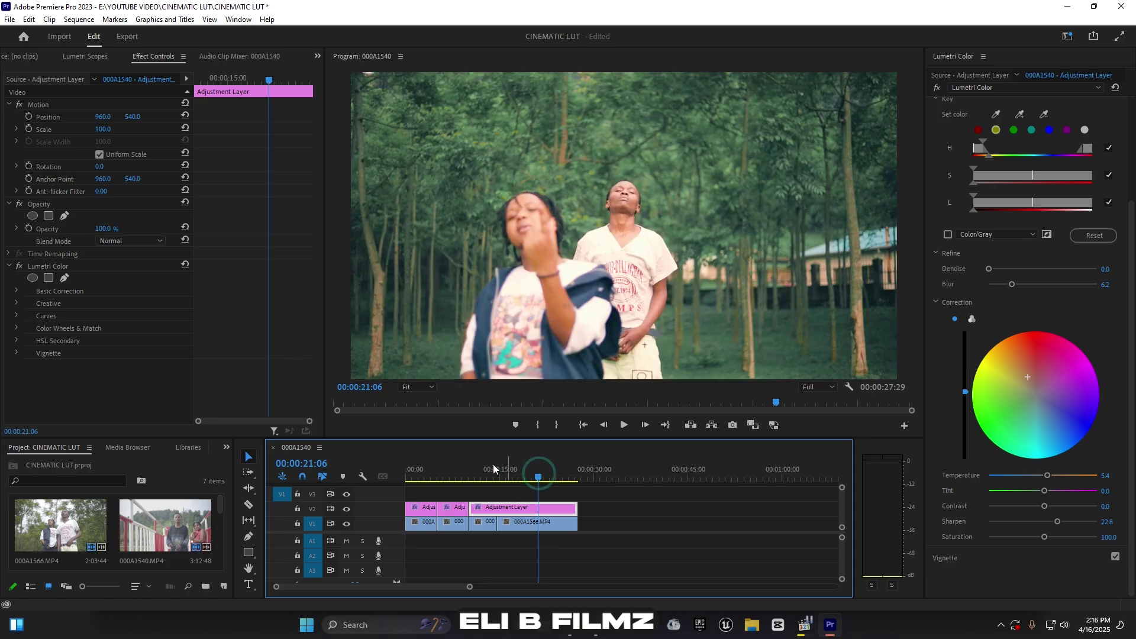
{"action": "left_click", "coordinate": [492, 471]}
{"action": "left_click", "coordinate": [408, 471]}
{"action": "left_click", "coordinate": [421, 470]}
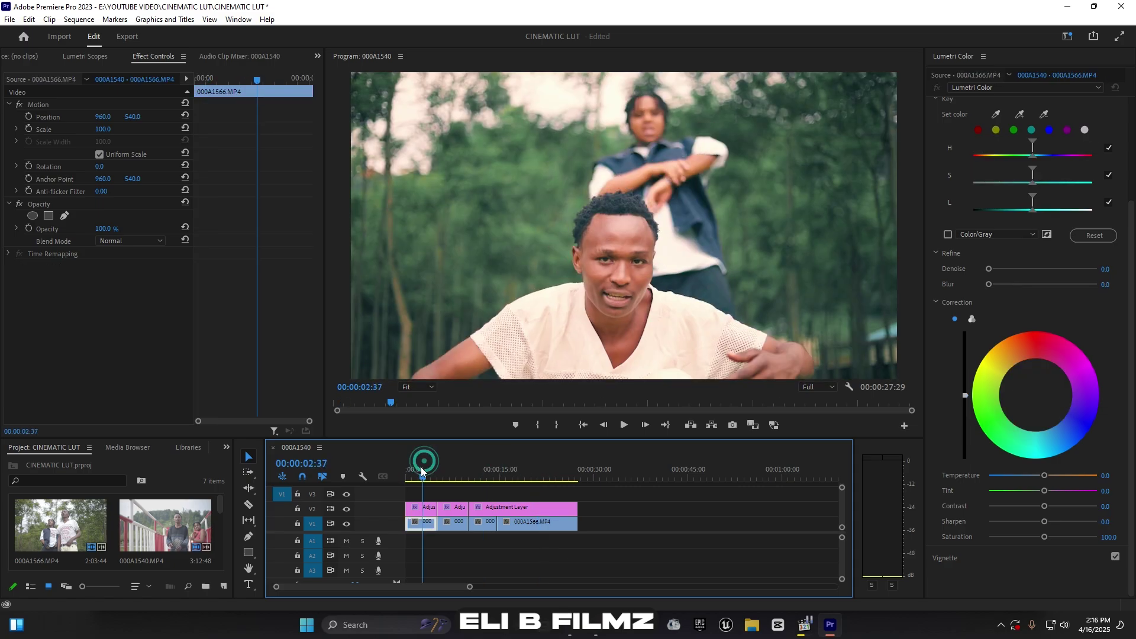
- Compare the opening clip with the V2 adjustment layers off and on, and play the sequence into the bridge clip
{"action": "left_click", "coordinate": [346, 509]}
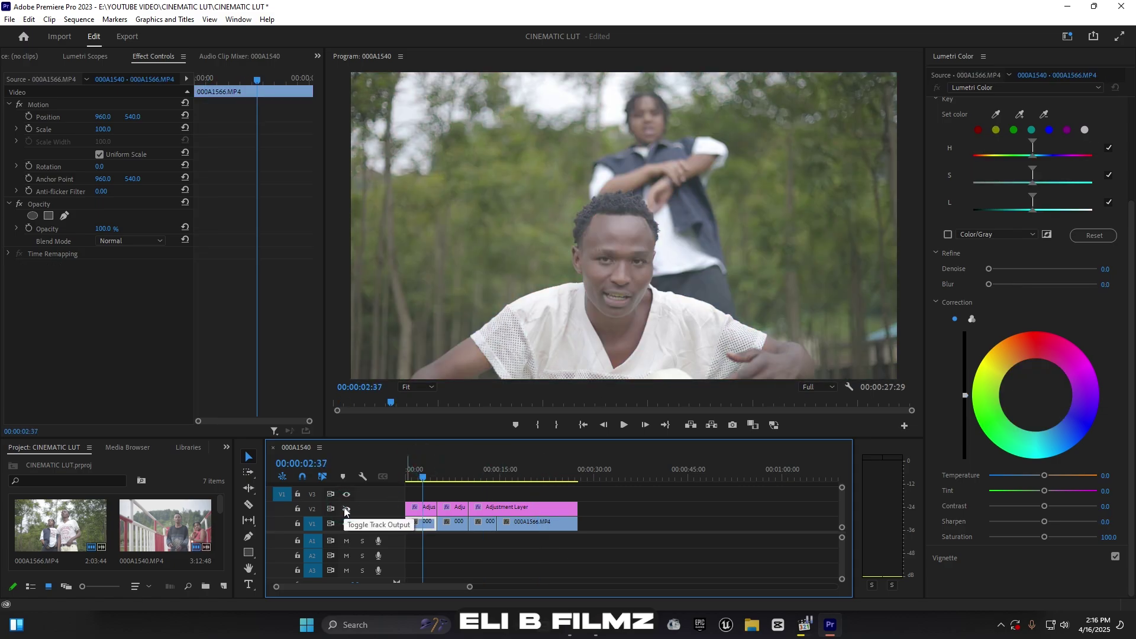
{"action": "left_click", "coordinate": [346, 509]}
{"action": "left_click", "coordinate": [346, 509]}
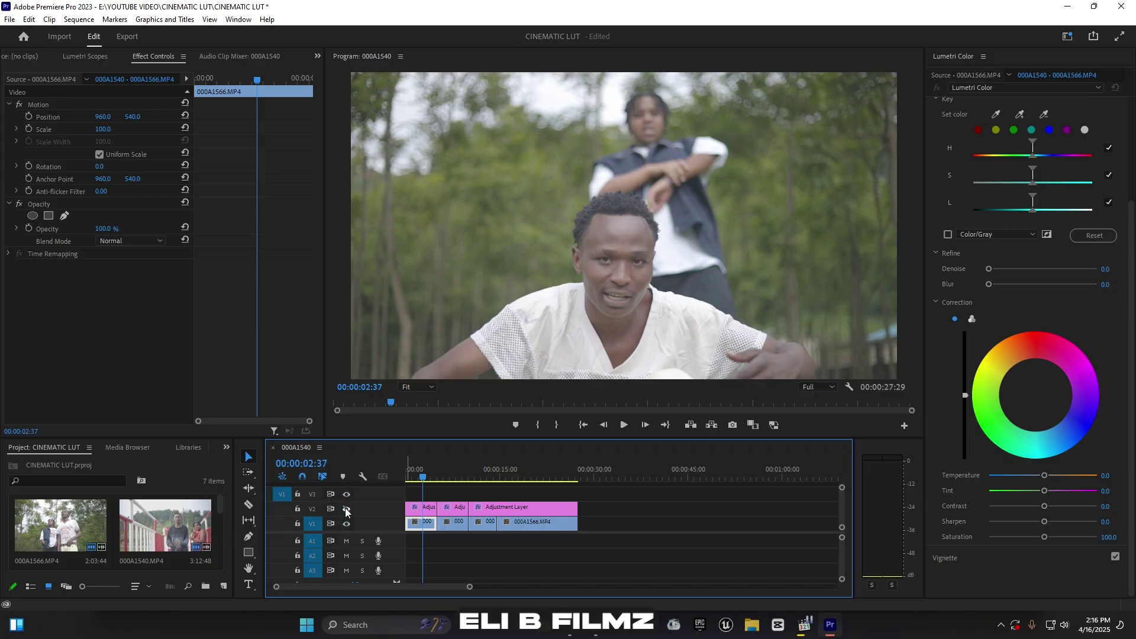
{"action": "left_click", "coordinate": [347, 509]}
{"action": "key", "text": "space"}
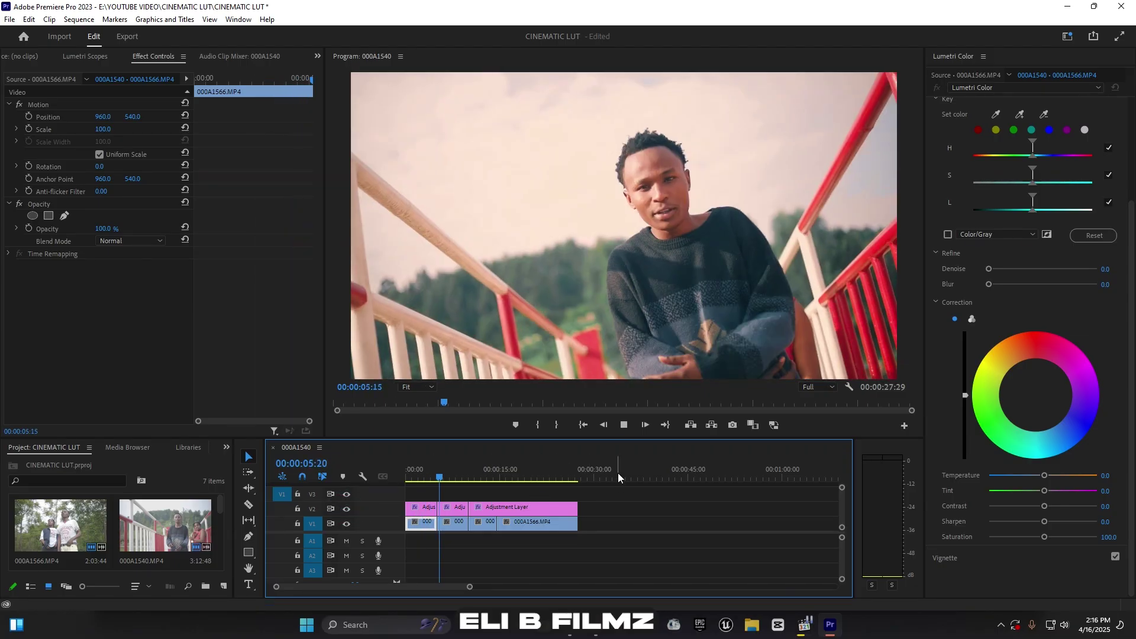
{"action": "key", "text": "space"}
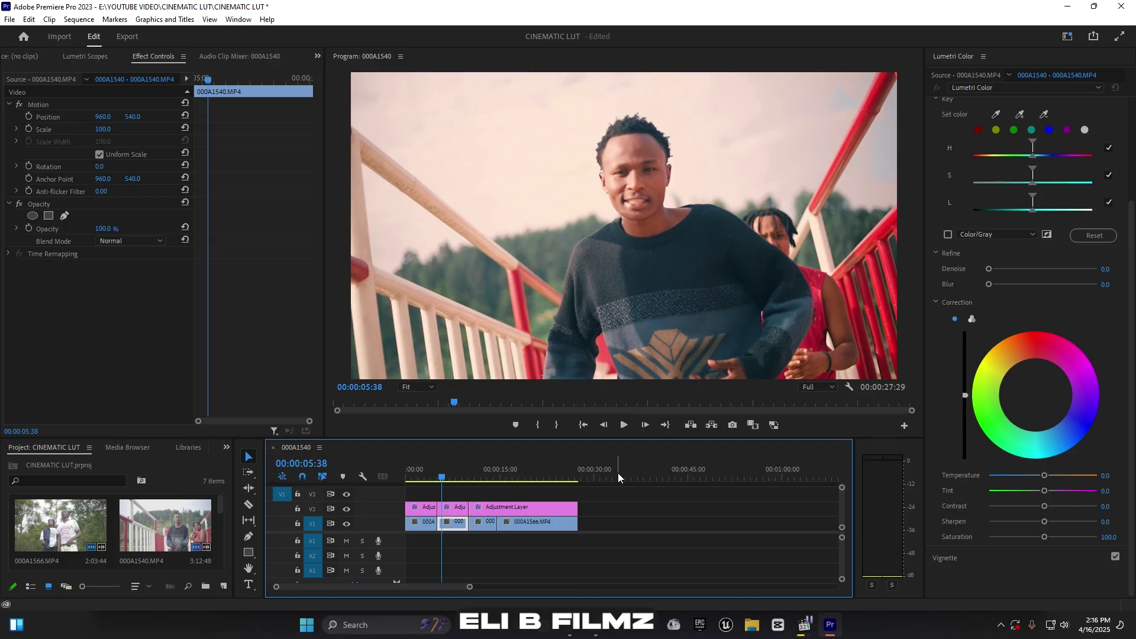